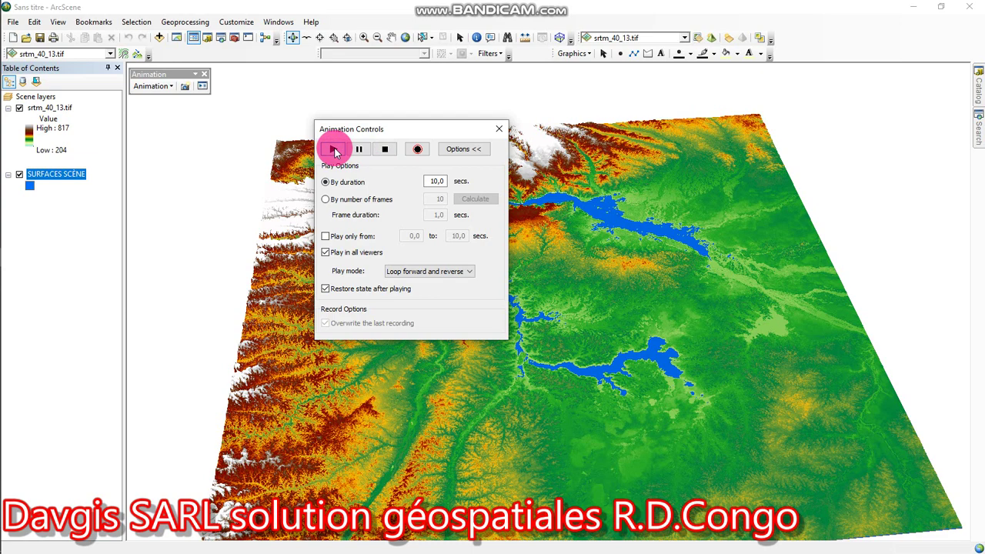
- Play the existing scene animation and examine the water surface moving across the terrain with the animation controls moved aside
click(335, 149)
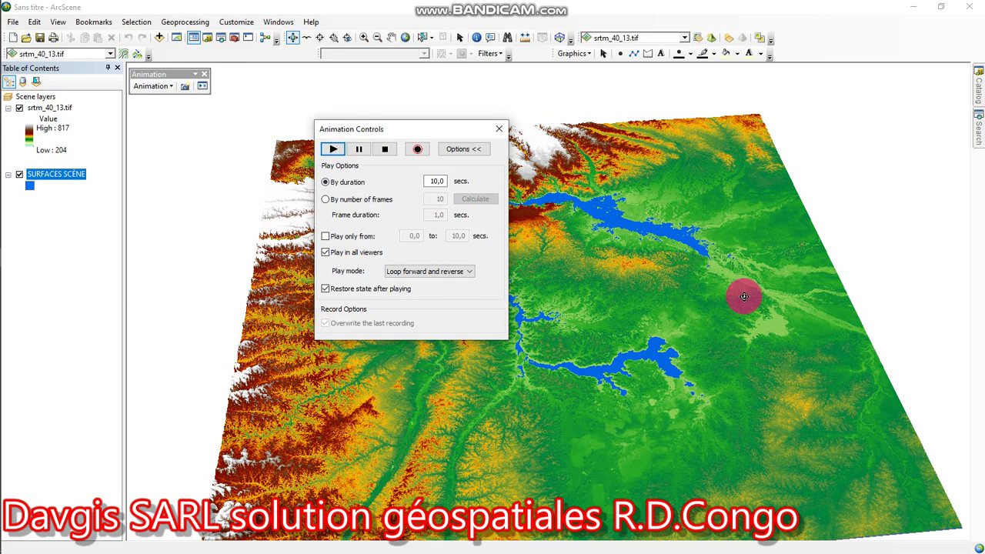
click(333, 151)
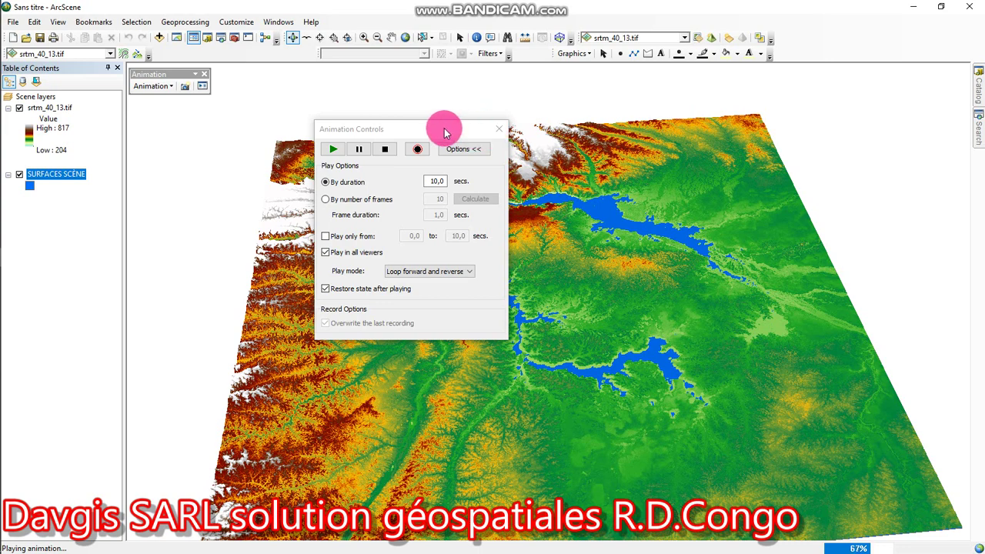
drag(452, 130, 560, 108)
drag(695, 105, 896, 91)
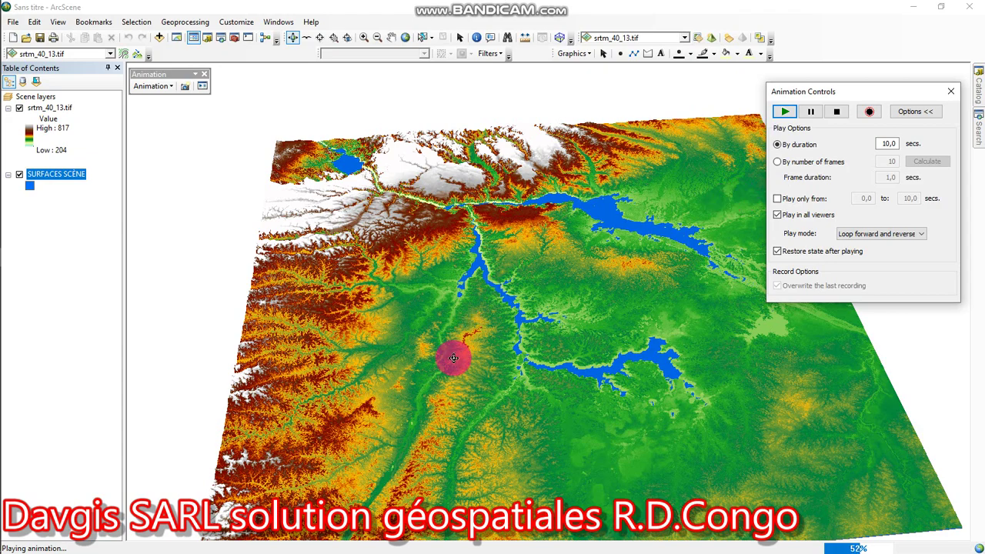
drag(455, 359, 423, 364)
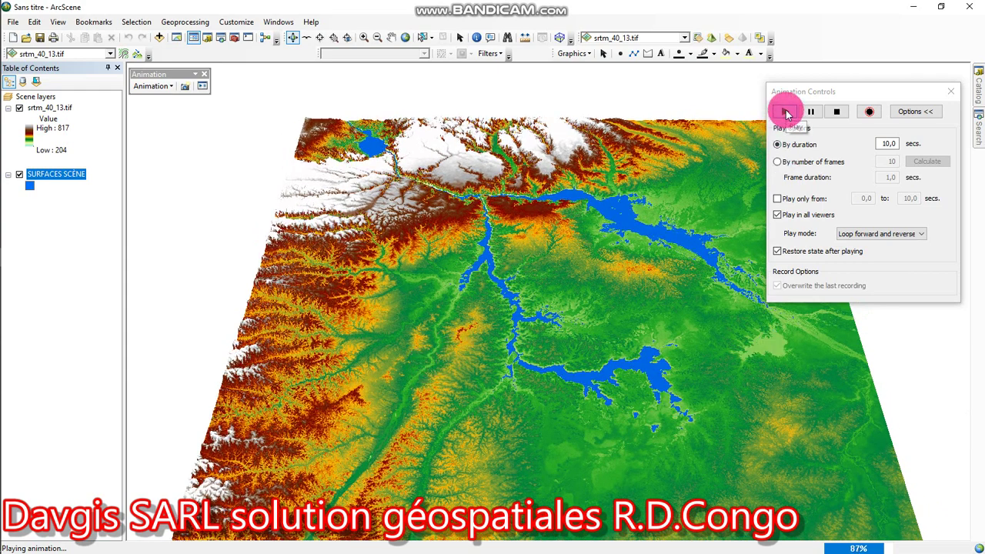
- Remove the srtm_40_13.tif and SURFACES SCÈNE layers from the scene
click(74, 175)
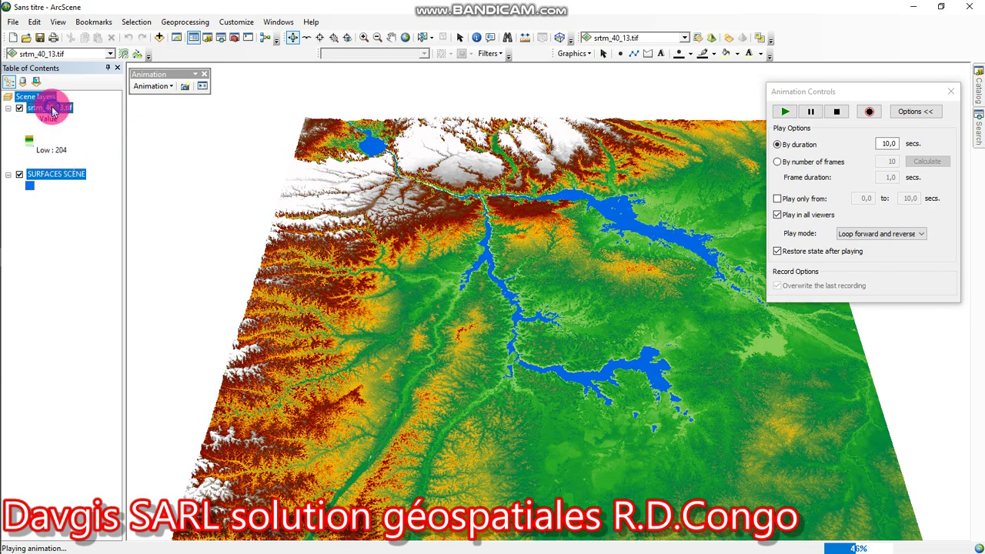
right_click(50, 107)
click(67, 126)
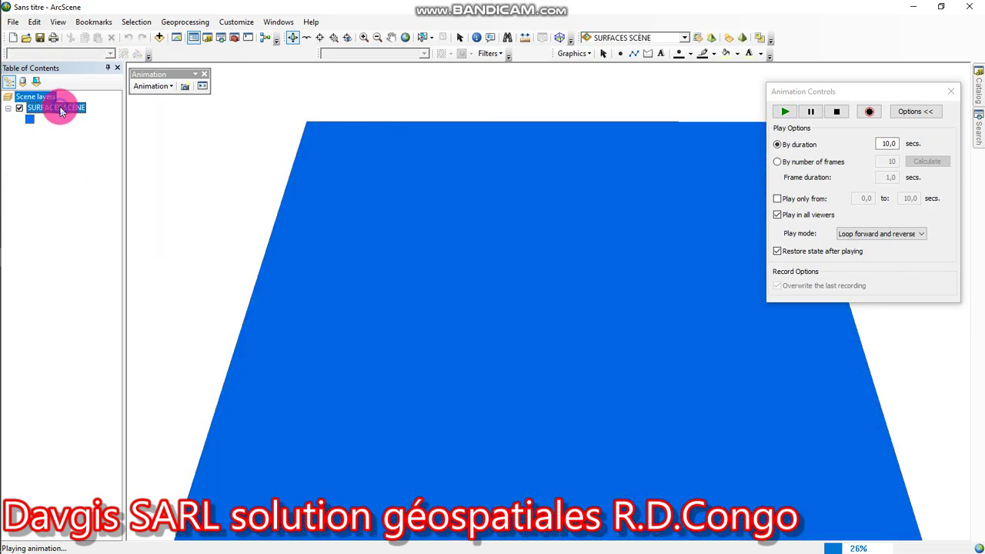
right_click(63, 108)
click(80, 130)
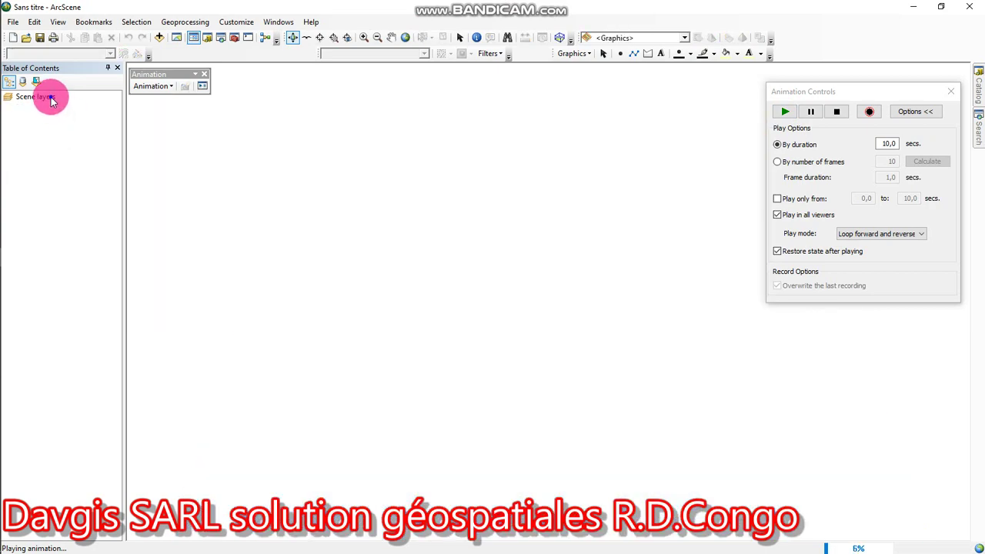
- Add the SRTM Kimpese.tif raster to the scene and close the animation controls and toolbar
right_click(49, 97)
click(68, 108)
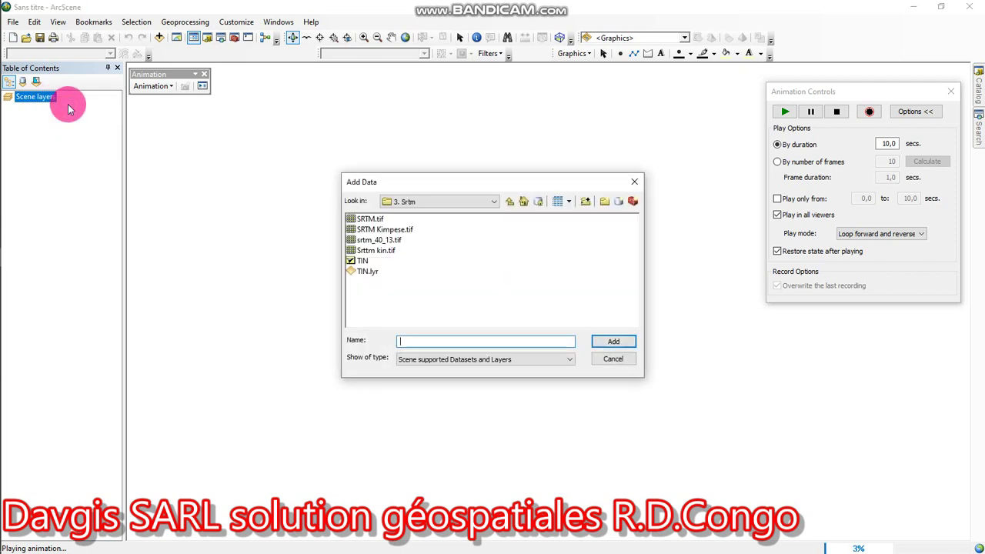
click(385, 230)
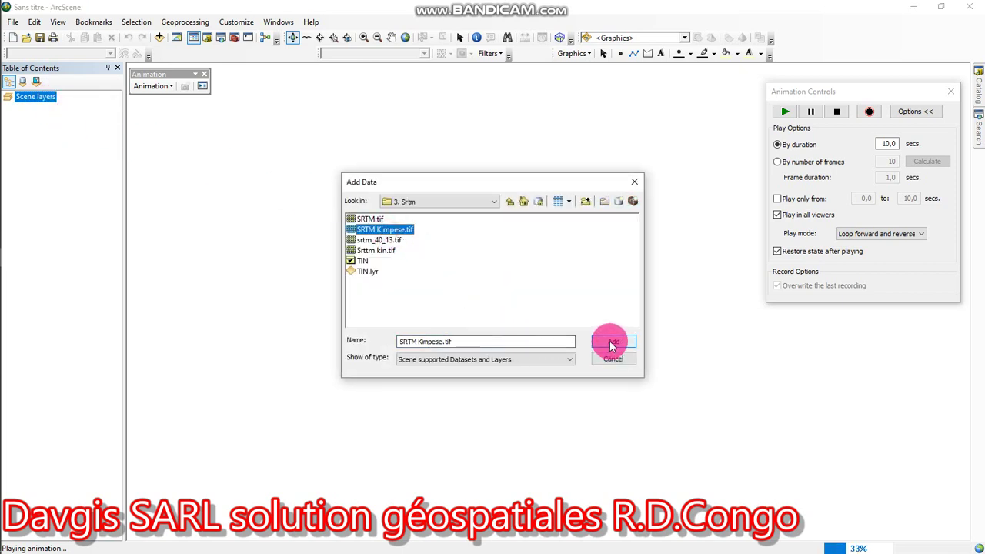
click(610, 341)
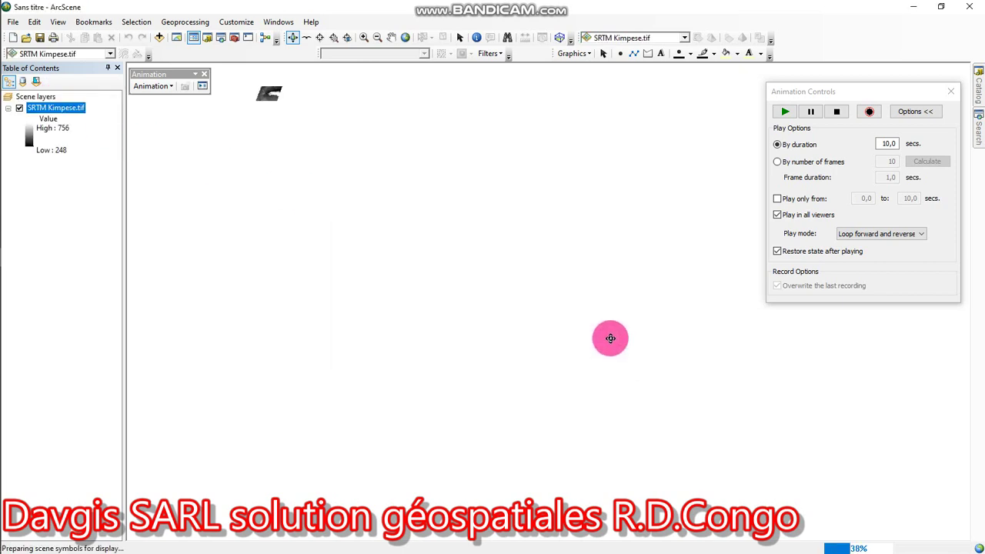
click(951, 91)
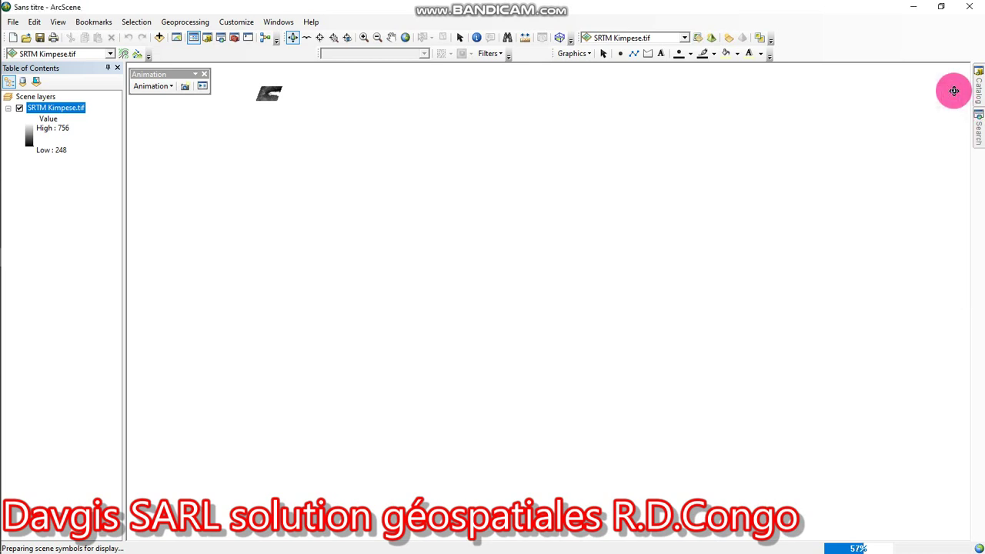
click(205, 74)
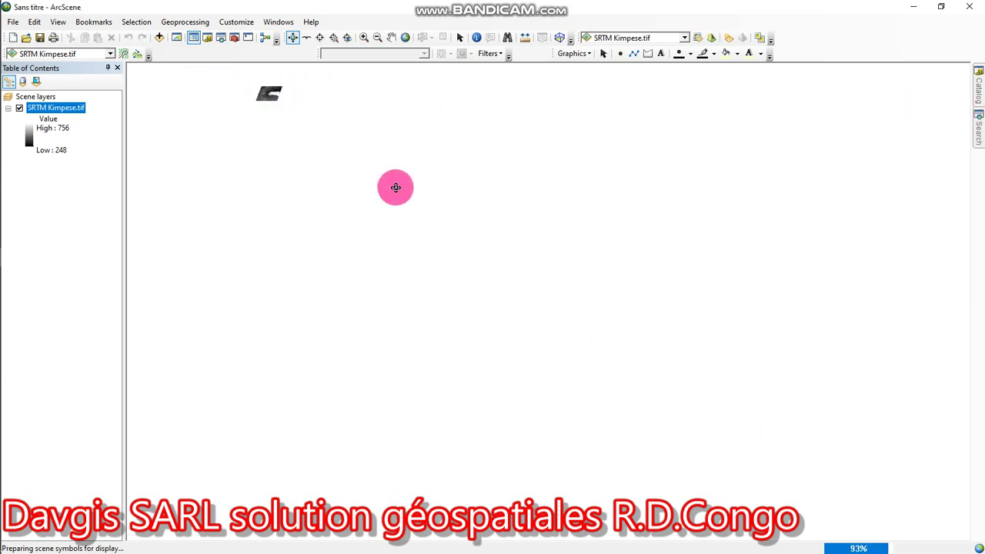
- Float the SRTM Kimpese.tif layer on its own elevation surface with a custom conversion factor of 10
right_click(67, 112)
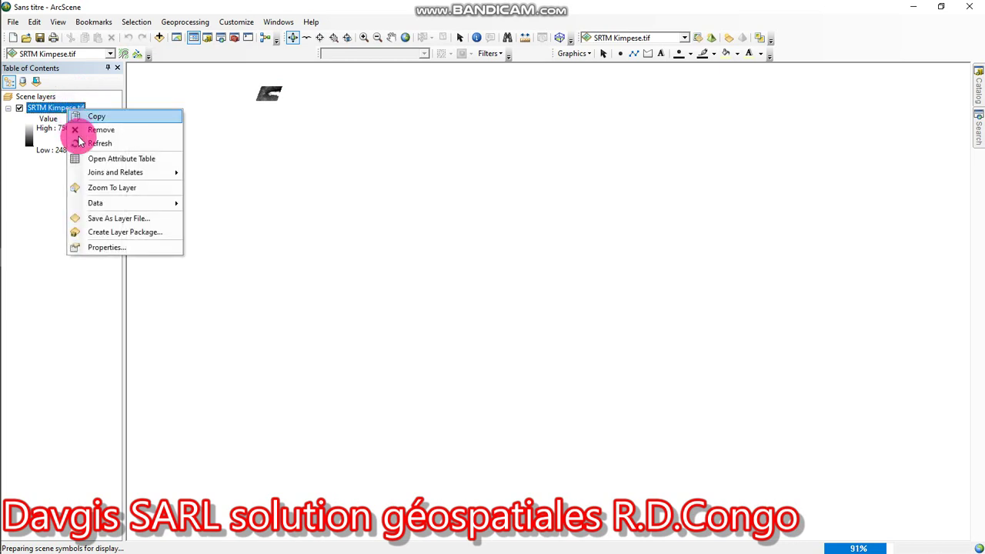
click(106, 194)
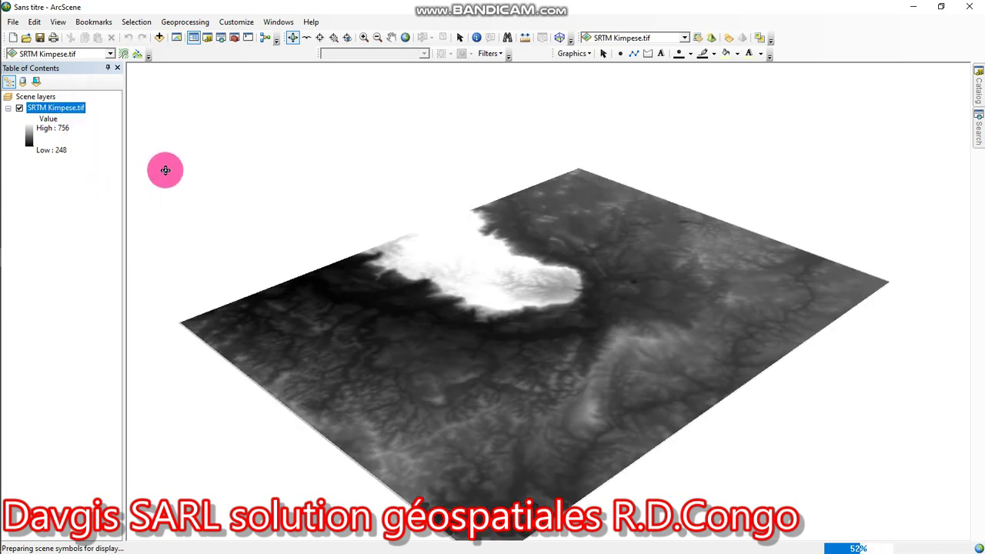
right_click(58, 112)
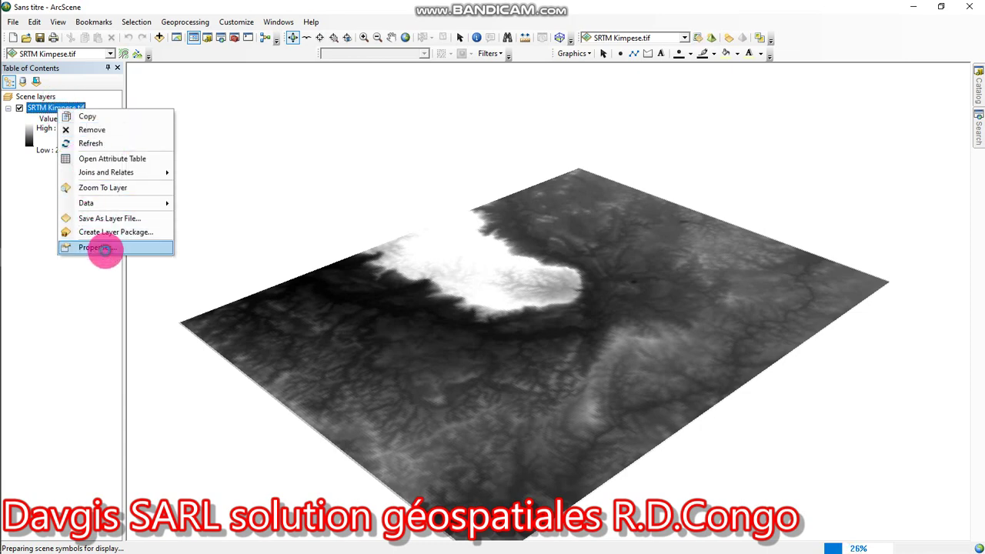
click(103, 247)
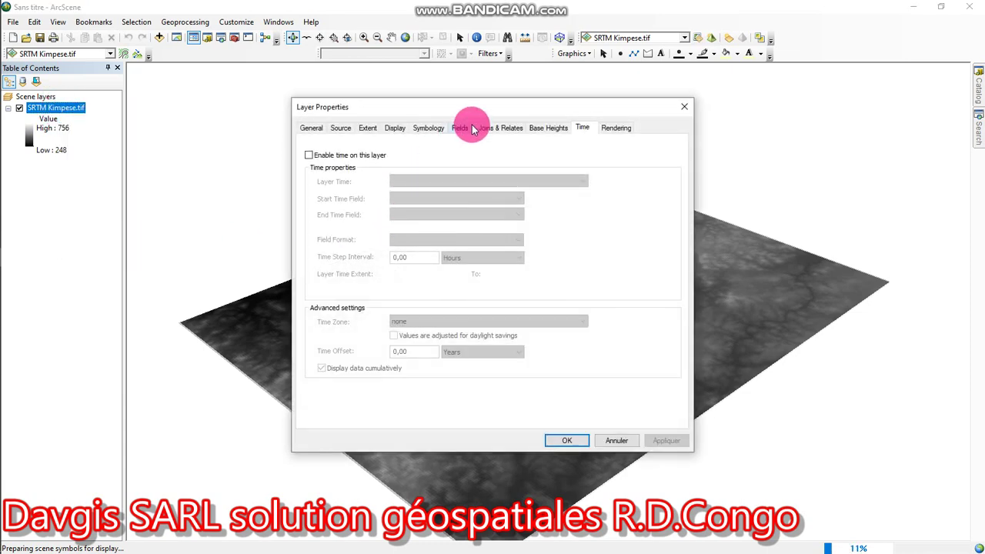
click(538, 129)
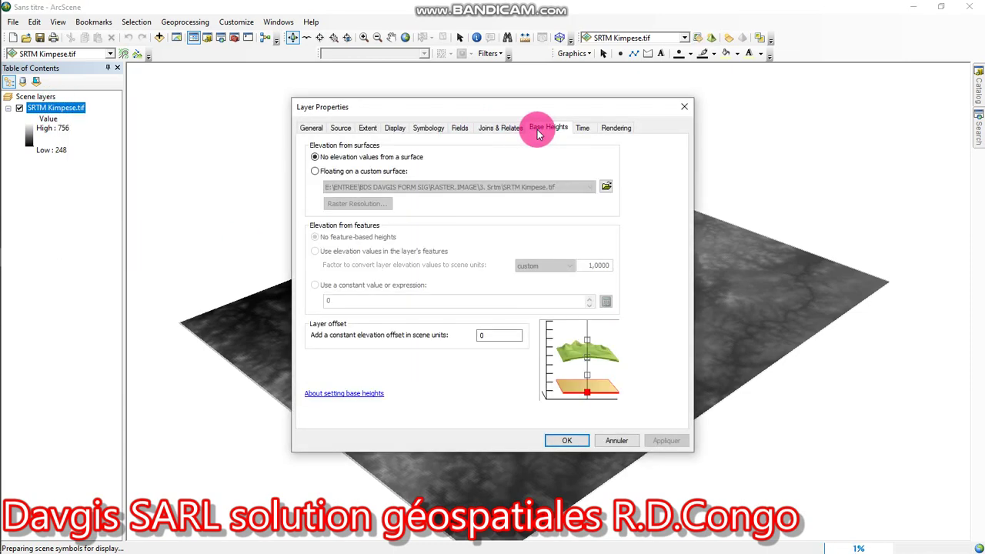
click(314, 171)
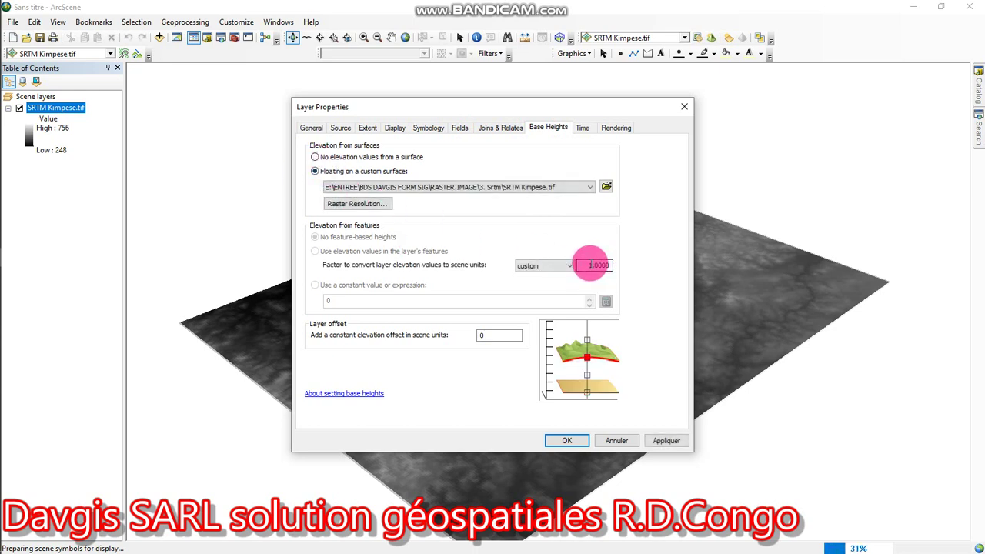
click(592, 265)
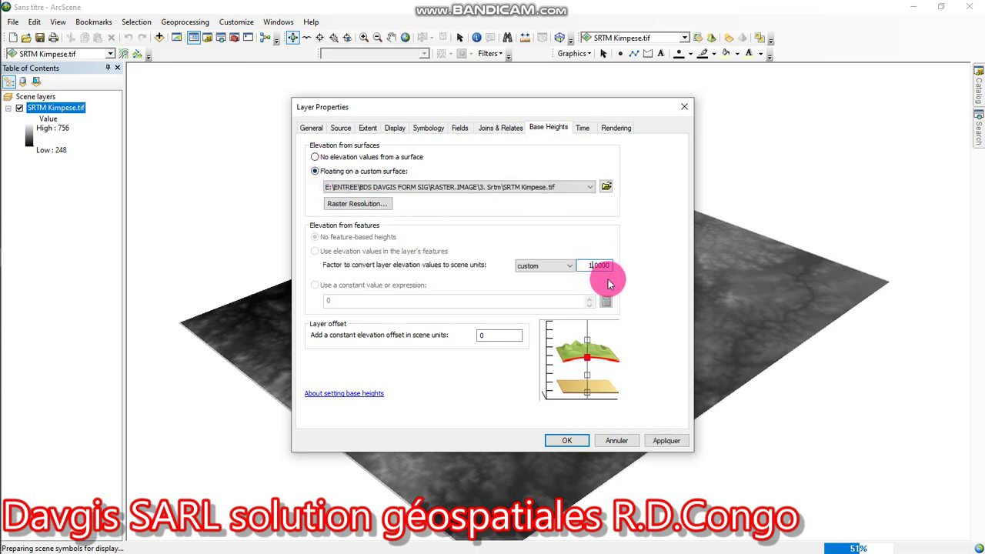
text(0,)
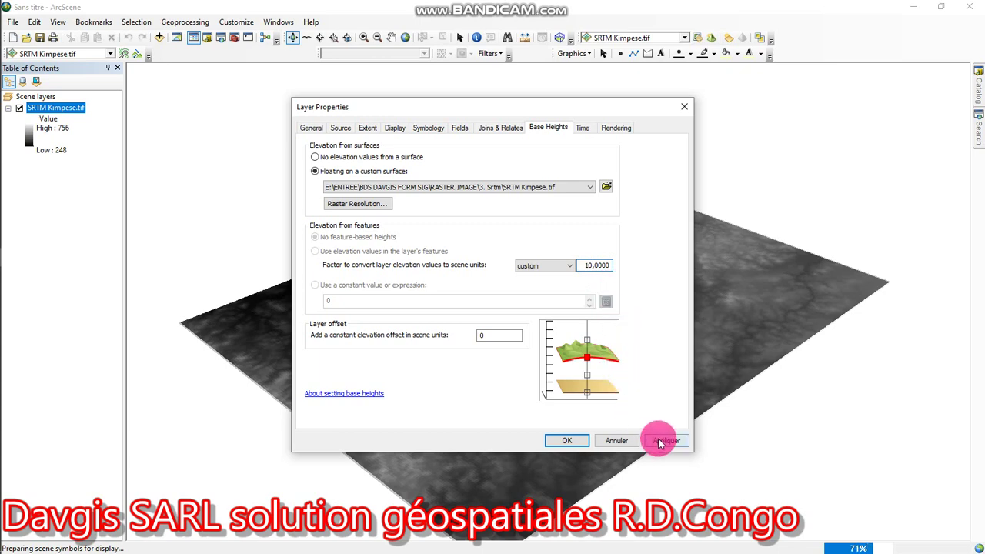
click(667, 440)
click(564, 443)
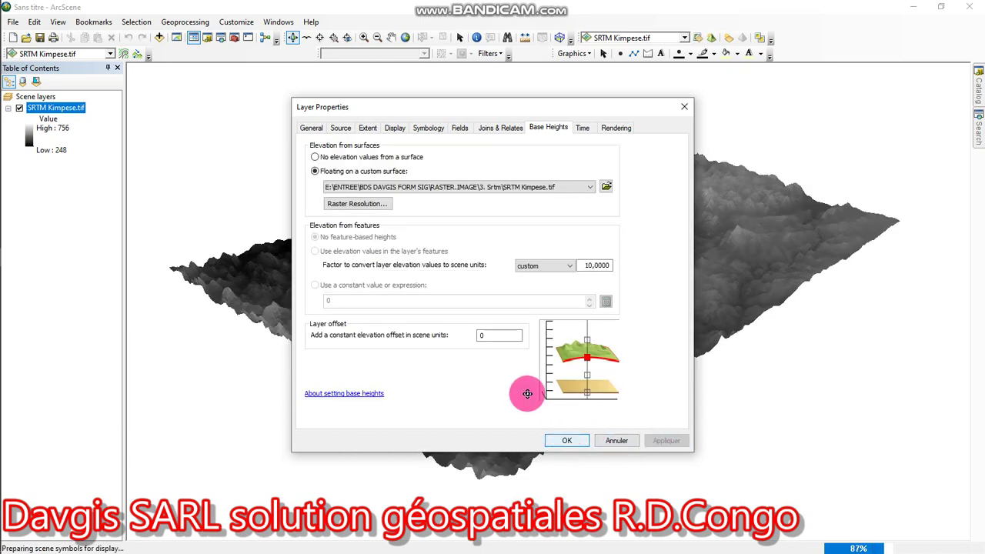
- Add the SURFACES layer from the catalog to the scene
drag(423, 446, 341, 400)
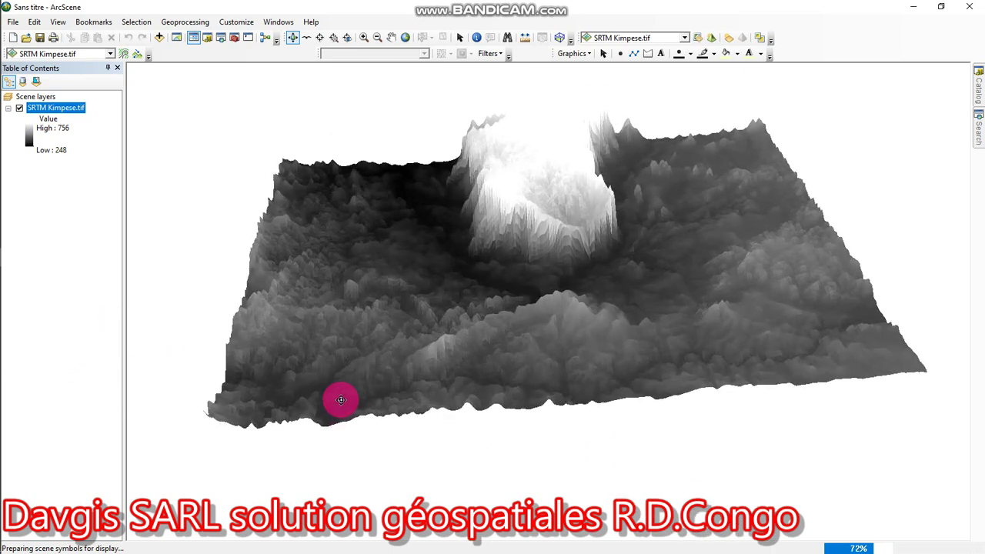
drag(431, 304, 397, 310)
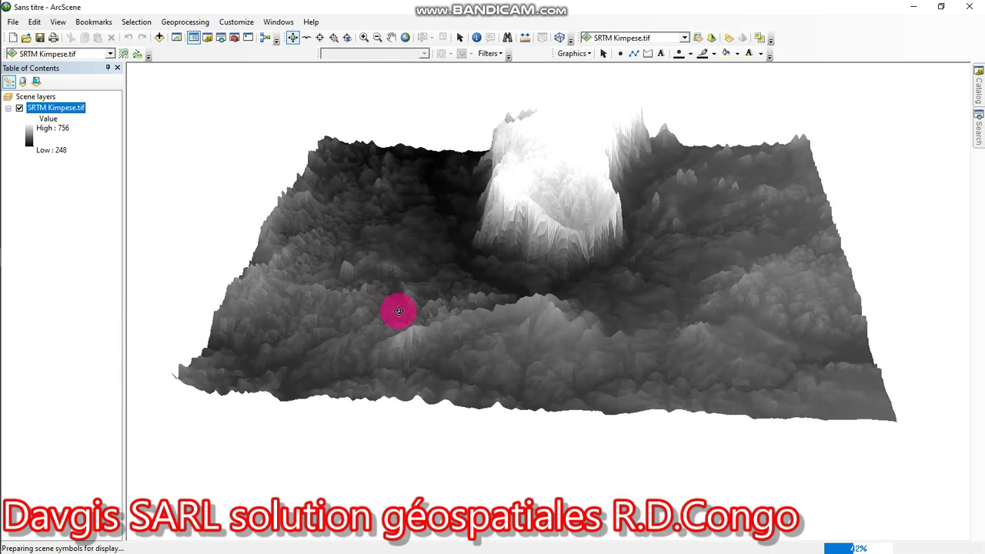
click(978, 87)
drag(889, 302, 643, 376)
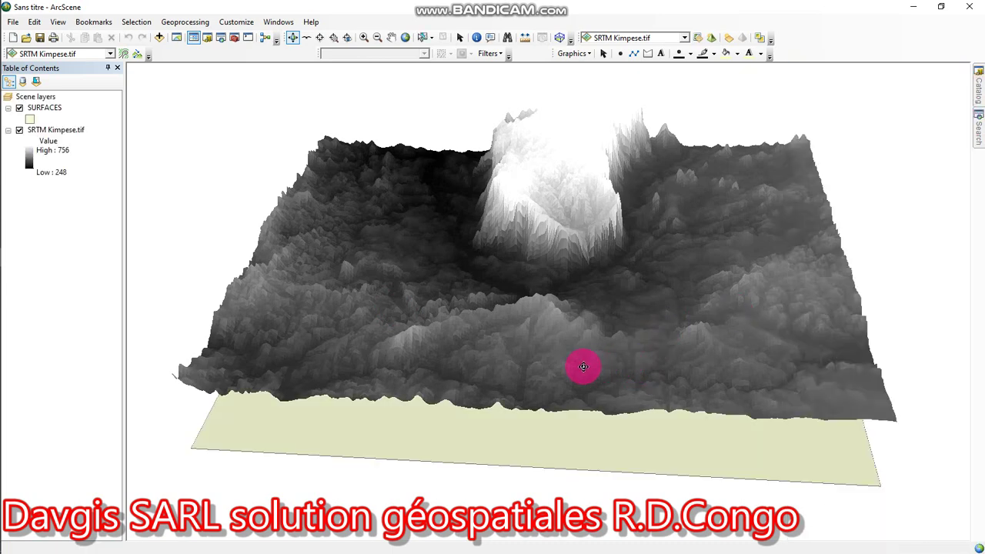
- Move the SURFACES layer below SRTM Kimpese.tif in the layer order
drag(570, 360, 413, 323)
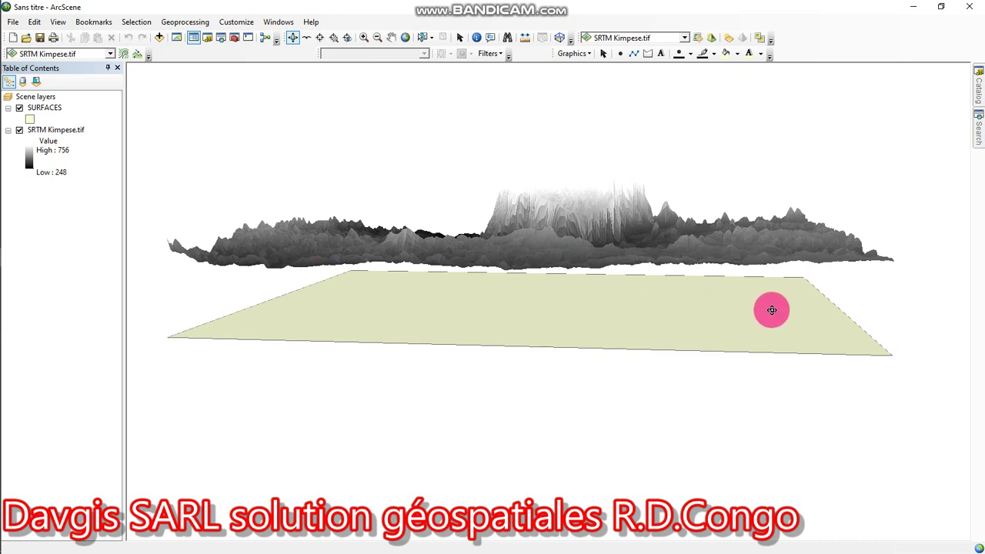
drag(686, 301, 691, 339)
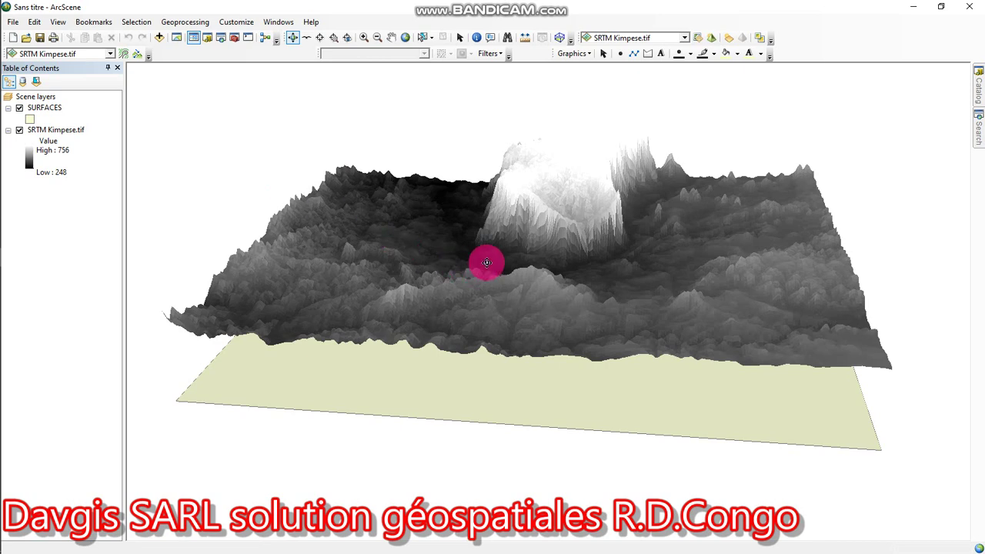
drag(486, 262, 457, 294)
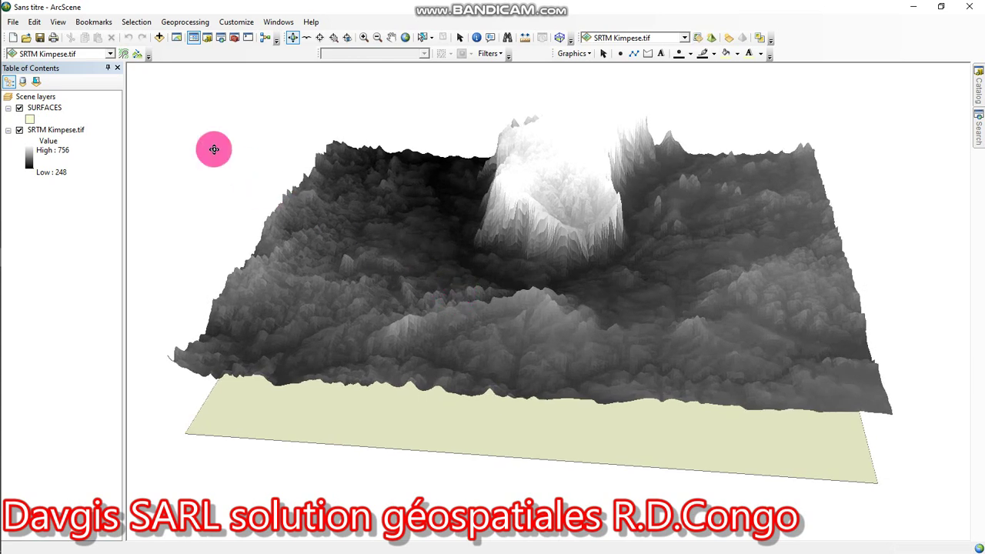
drag(48, 108, 47, 200)
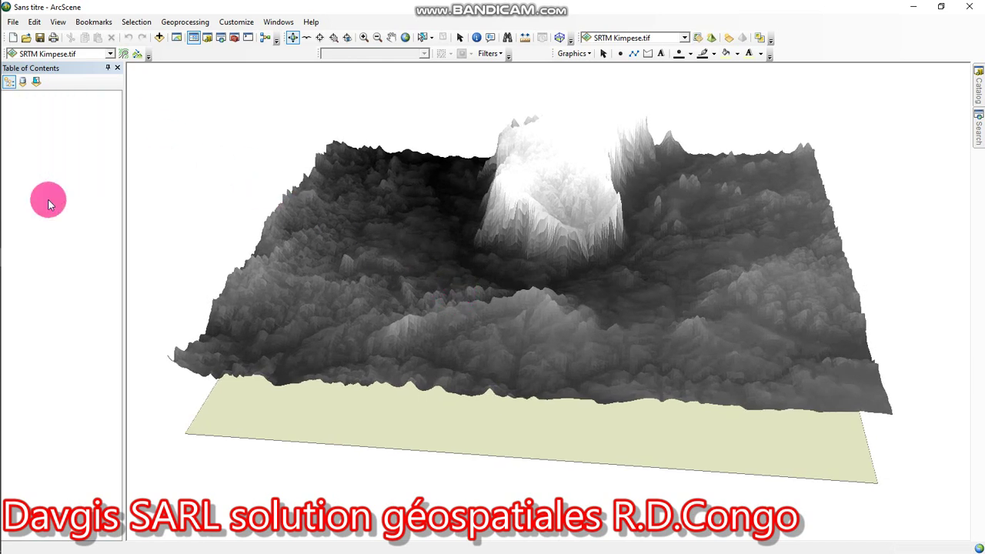
- Apply a constant elevation offset of 8000 scene units to the SURFACES layer, with no elevation values from a surface
right_click(47, 176)
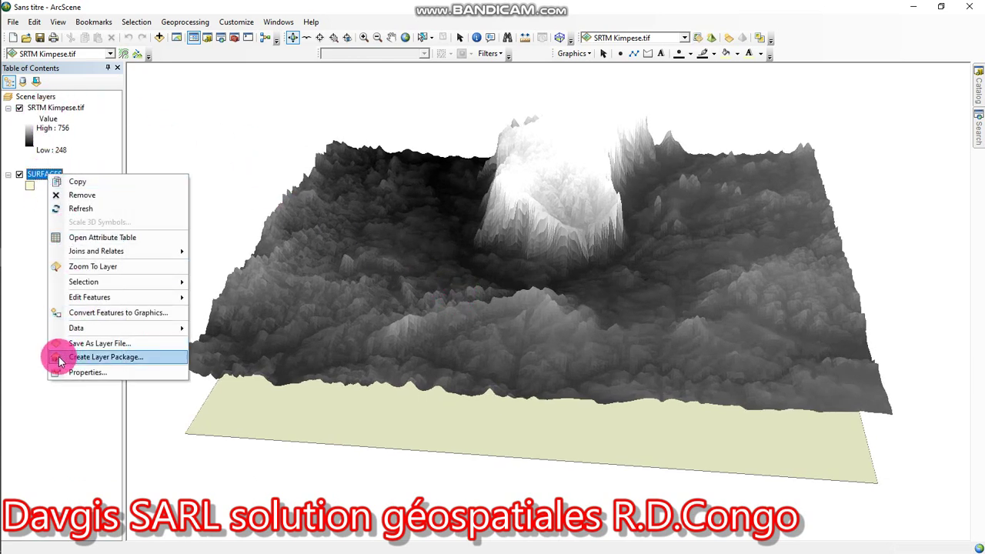
click(82, 371)
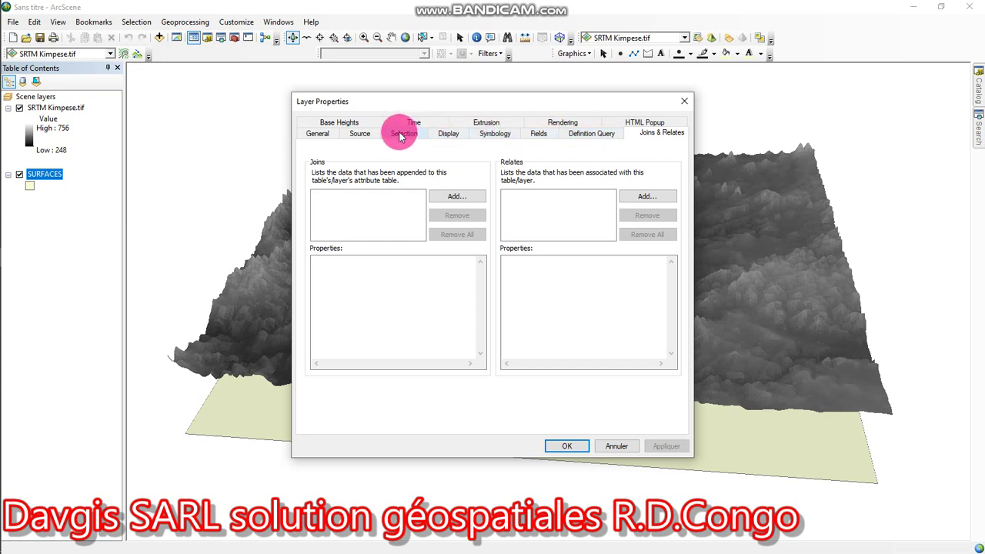
click(351, 124)
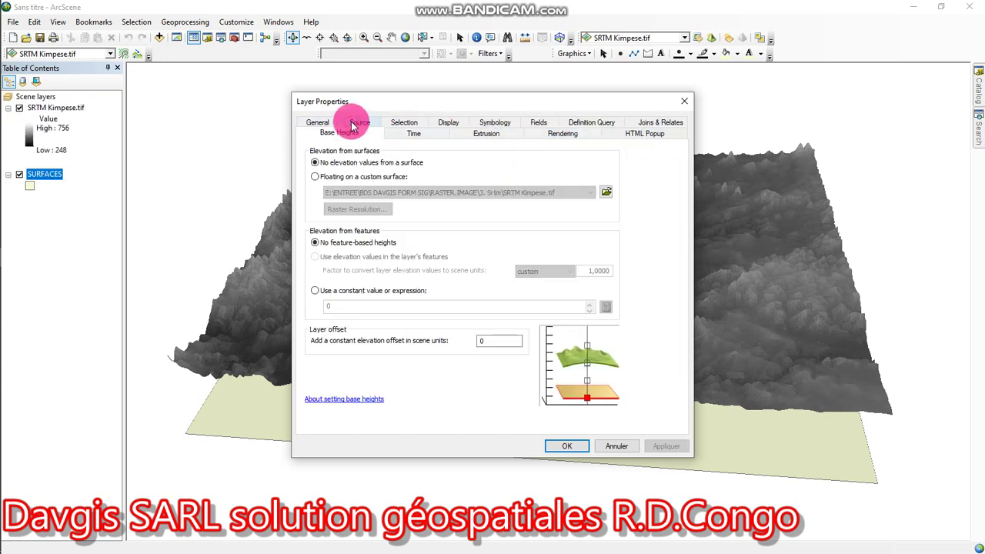
click(323, 176)
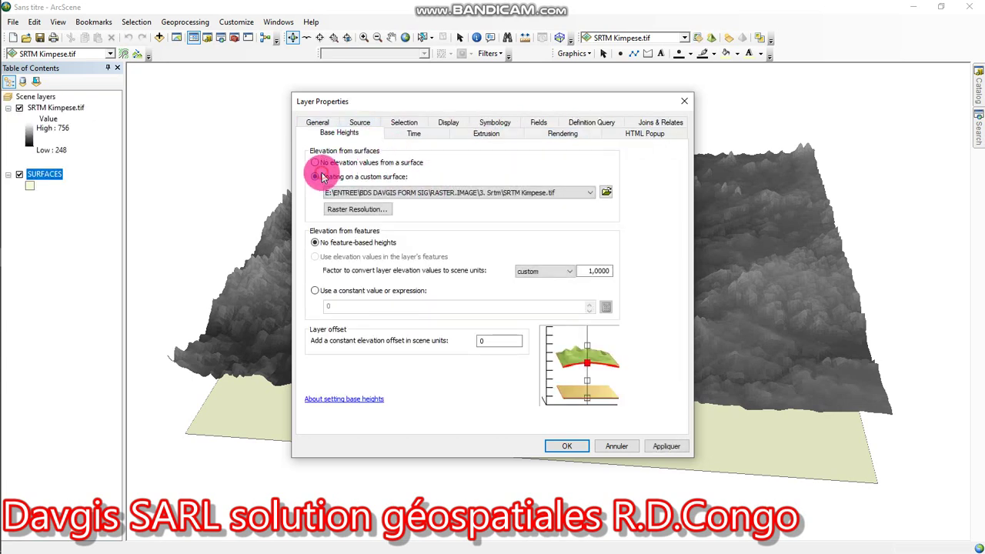
click(316, 162)
click(496, 341)
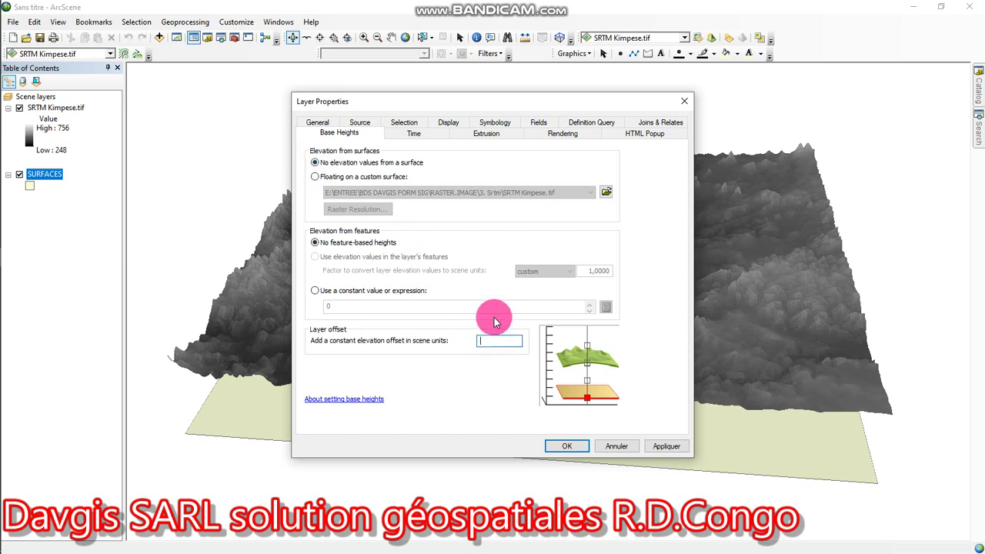
text(8000)
click(665, 446)
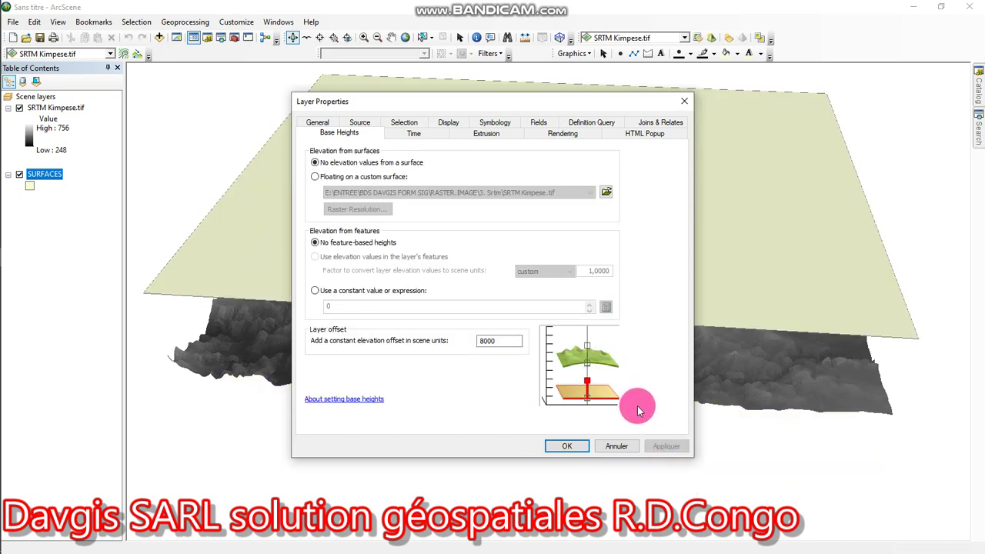
- Set the SURFACES layer's constant elevation offset to 800 scene units and check its height against the terrain
double_click(496, 340)
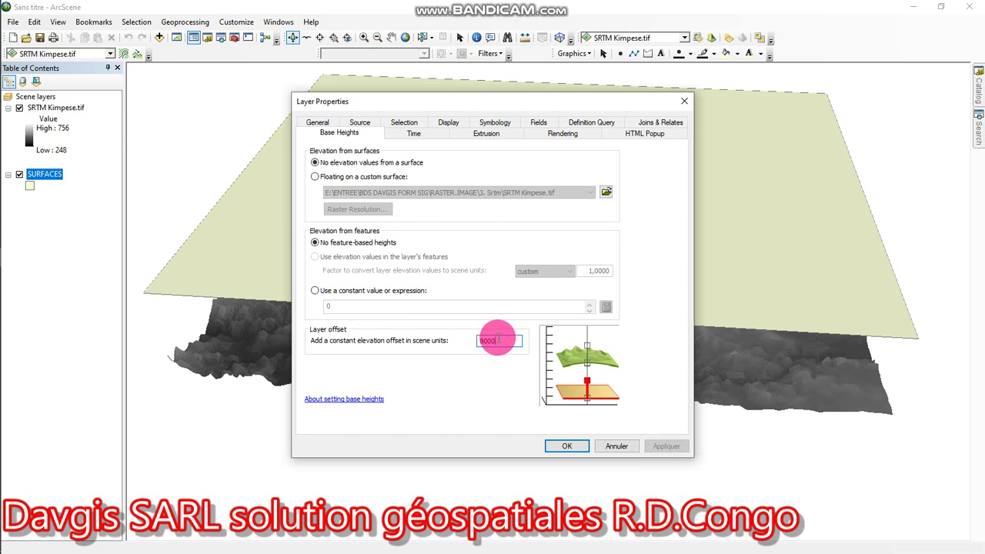
text(800)
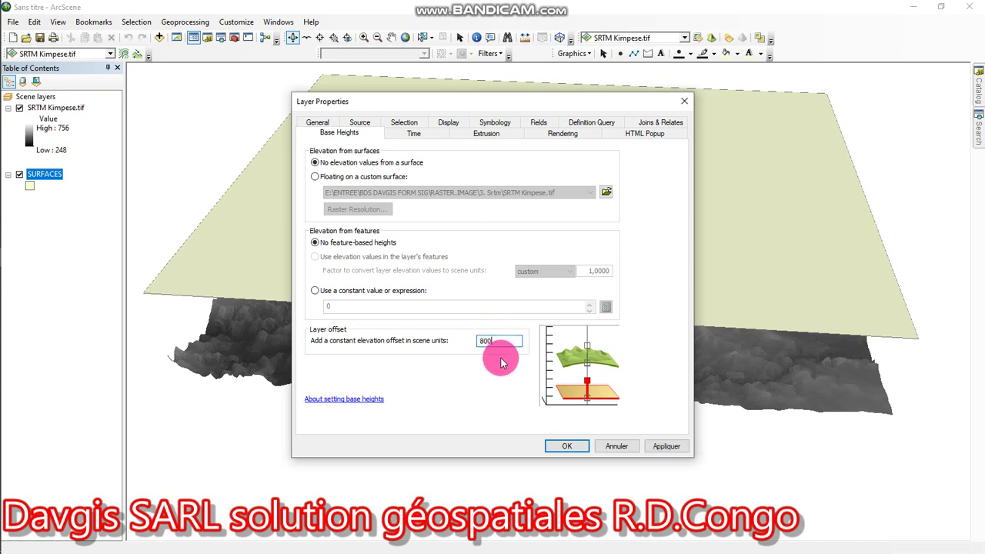
click(667, 447)
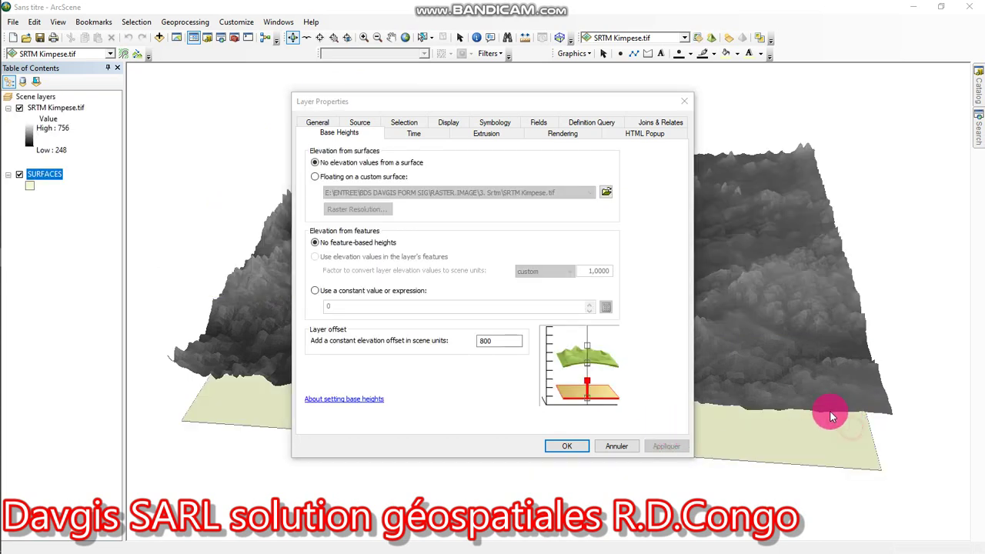
click(565, 446)
drag(638, 428, 590, 358)
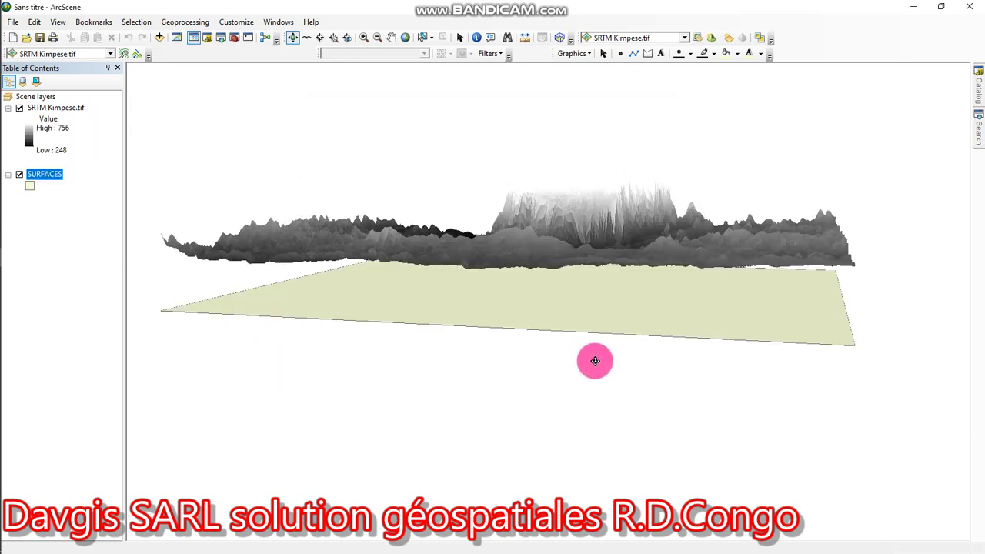
- Apply a constant elevation offset of 1000 scene units to the SURFACES layer
right_click(45, 174)
click(100, 371)
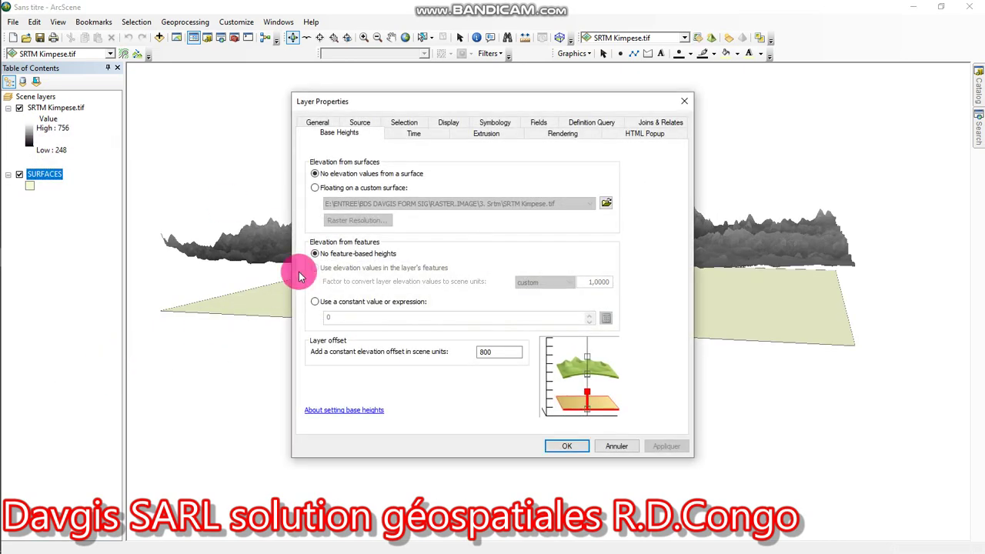
double_click(490, 352)
drag(484, 351, 500, 351)
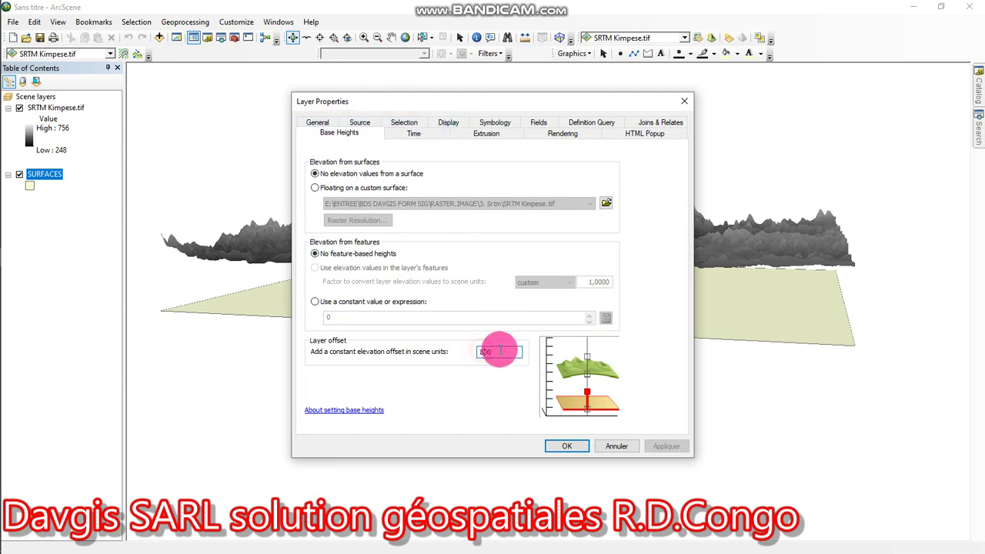
key(BackSpace)
text(1000)
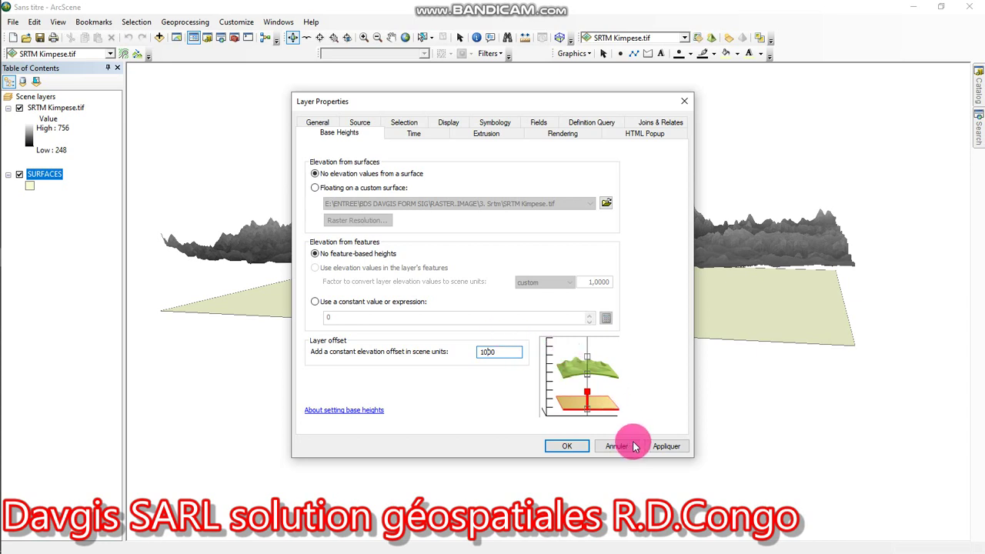
click(656, 447)
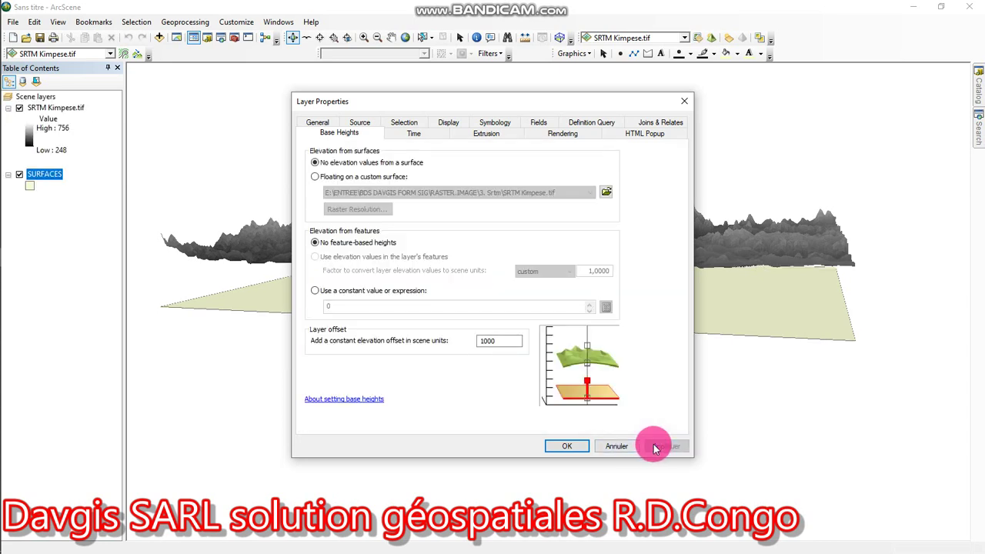
- Raise the SURFACES layer's constant elevation offset to 1500 scene units
click(488, 341)
key(BackSpace)
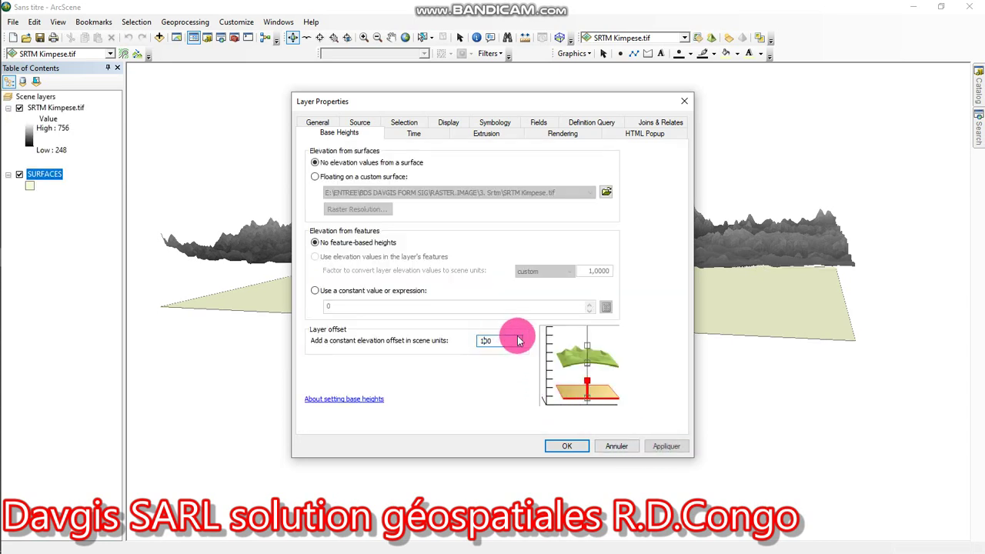
text(5)
click(664, 447)
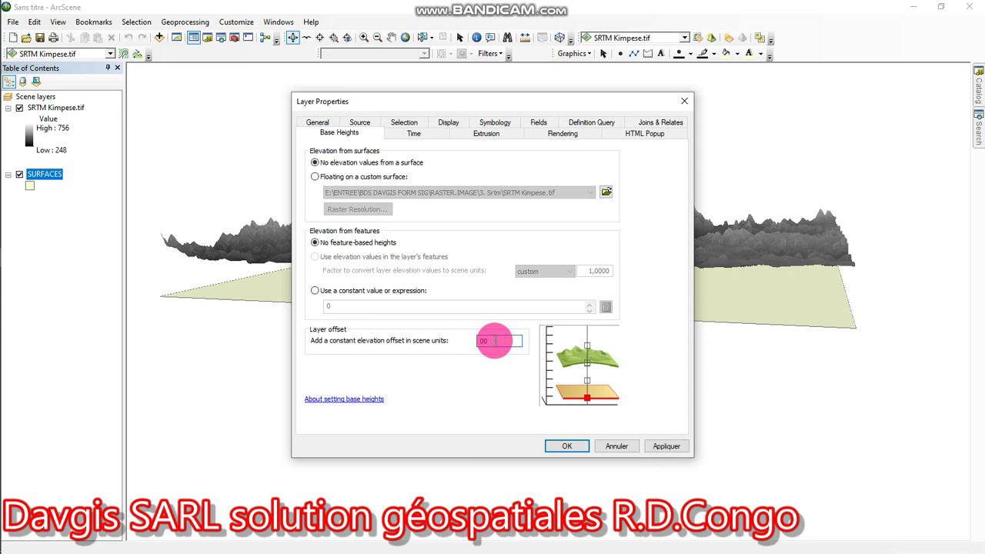
- Set the SURFACES layer's elevation offset to 2000 scene units and inspect the surface beneath the terrain
text(1)
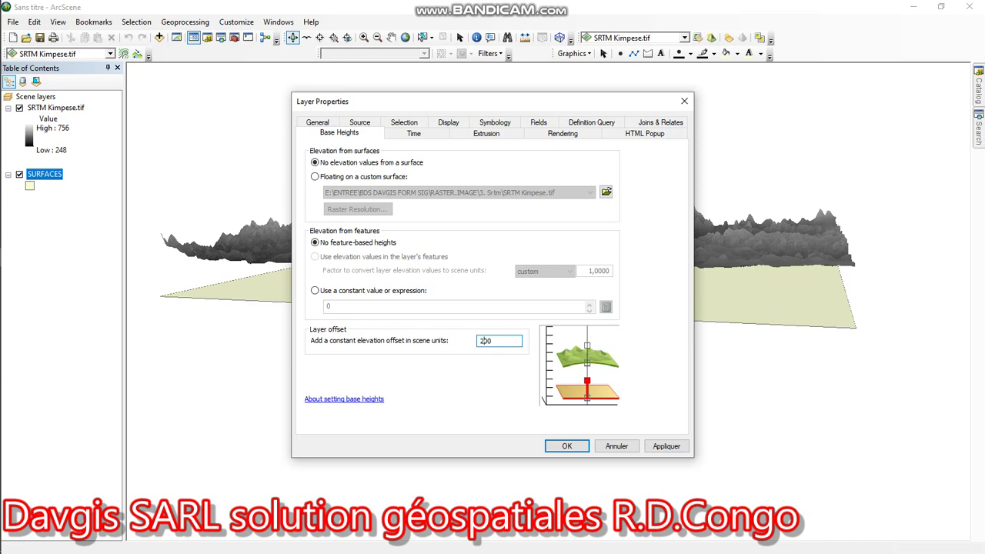
click(660, 447)
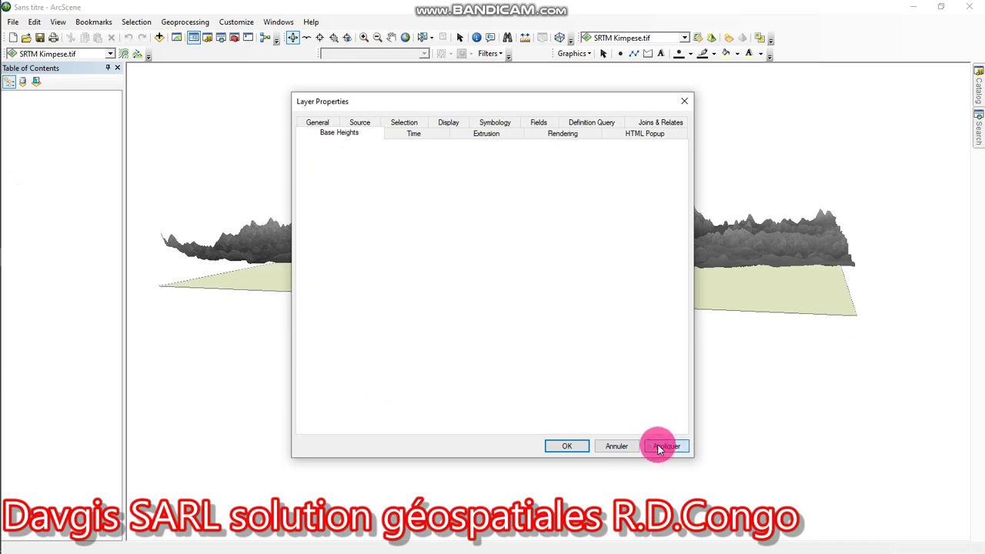
drag(565, 95, 261, 156)
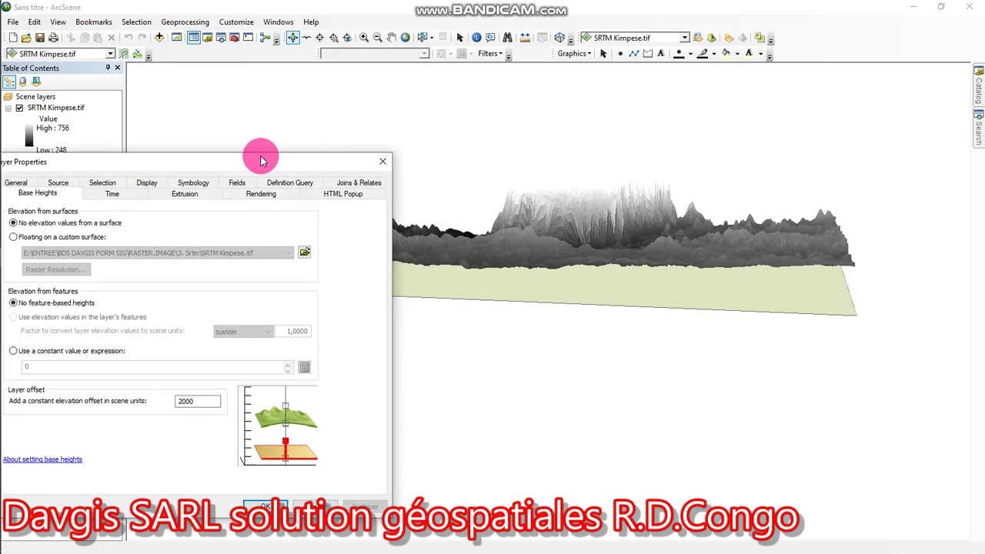
click(262, 506)
drag(515, 249, 451, 267)
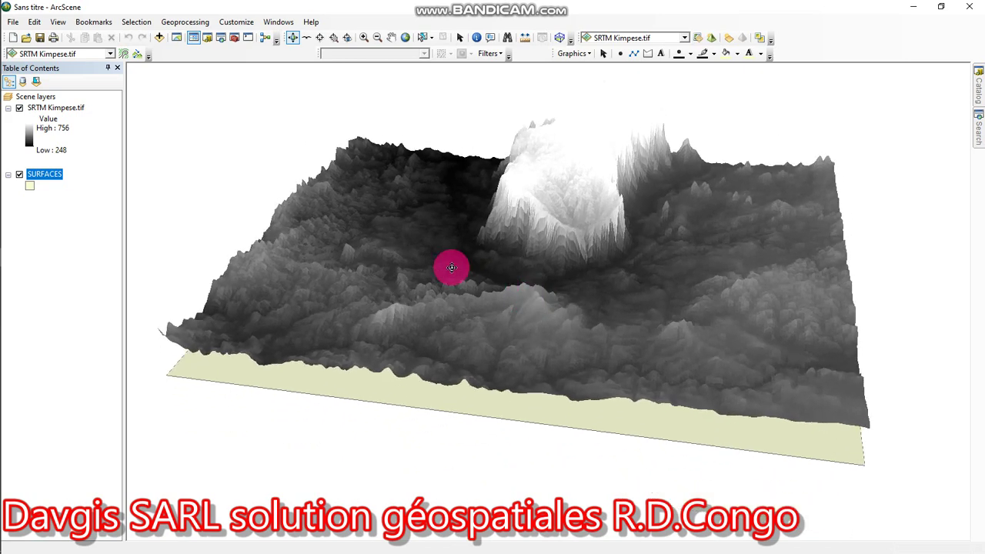
- Reopen the SURFACES layer properties and apply a constant elevation offset of 3000 scene units
right_click(51, 175)
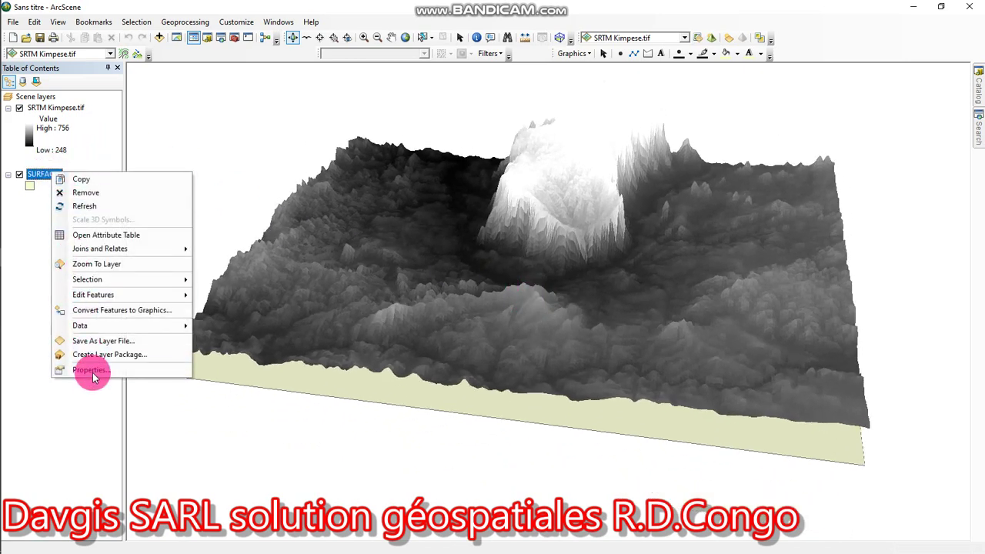
click(92, 372)
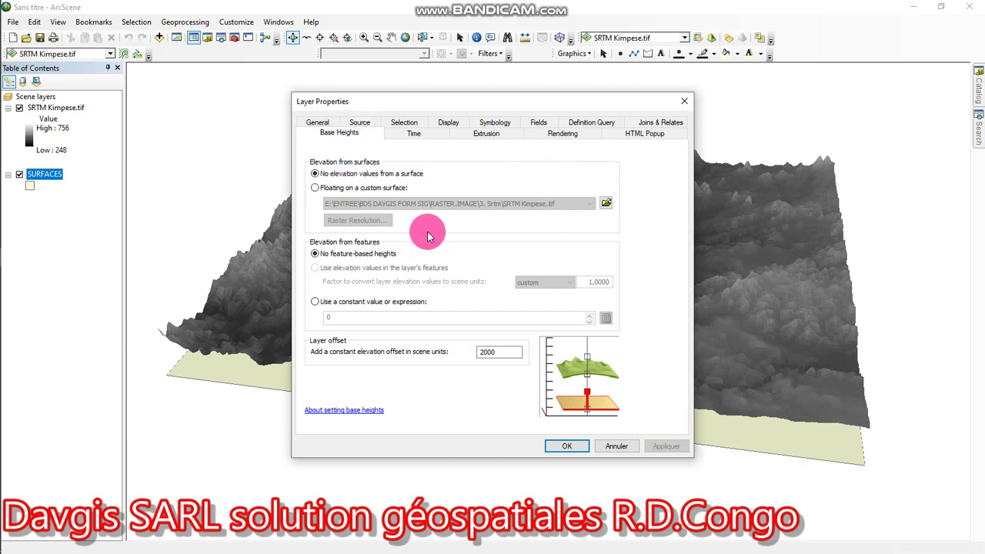
click(484, 352)
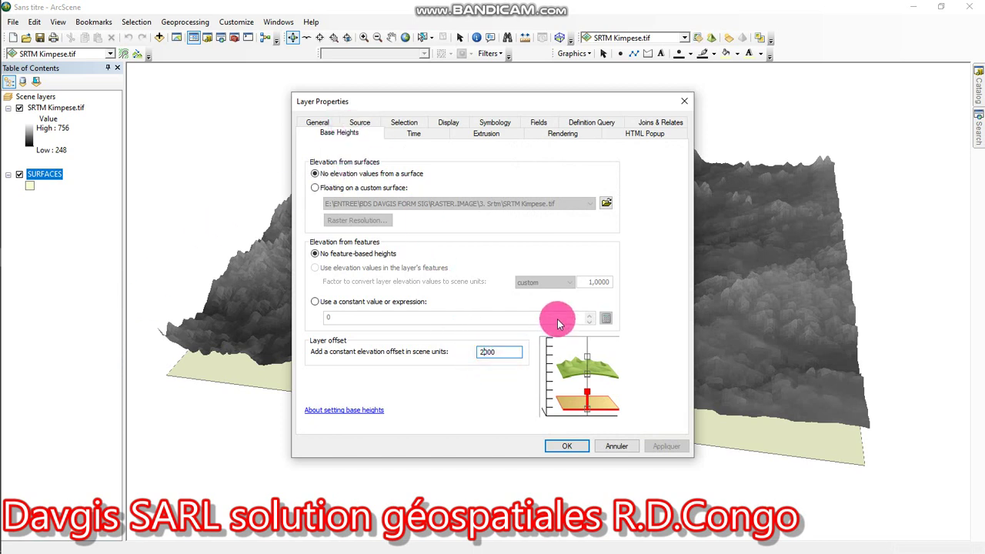
key(BackSpace)
text(3)
click(665, 447)
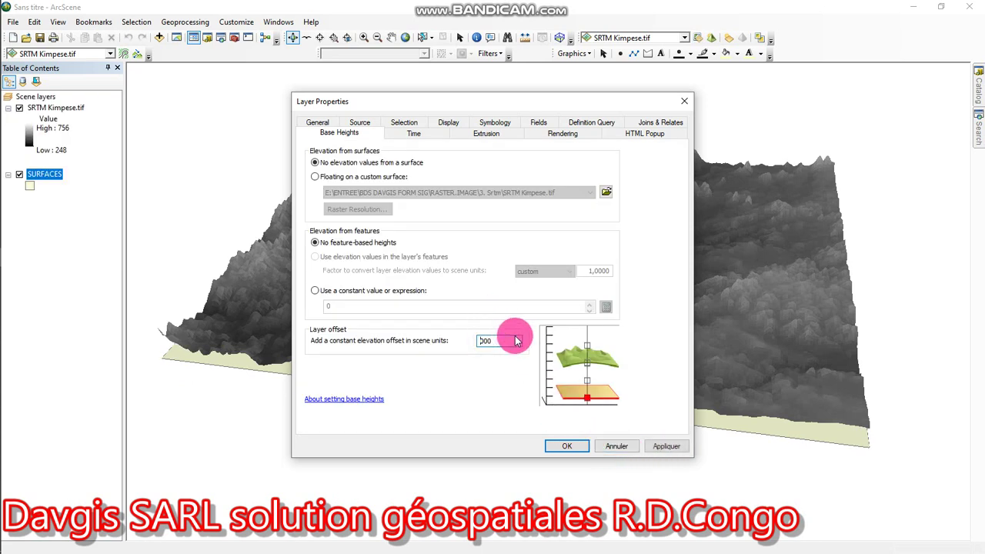
- Raise the SURFACES layer's offset to 4000 scene units and check how much terrain it covers
text(4000)
click(665, 447)
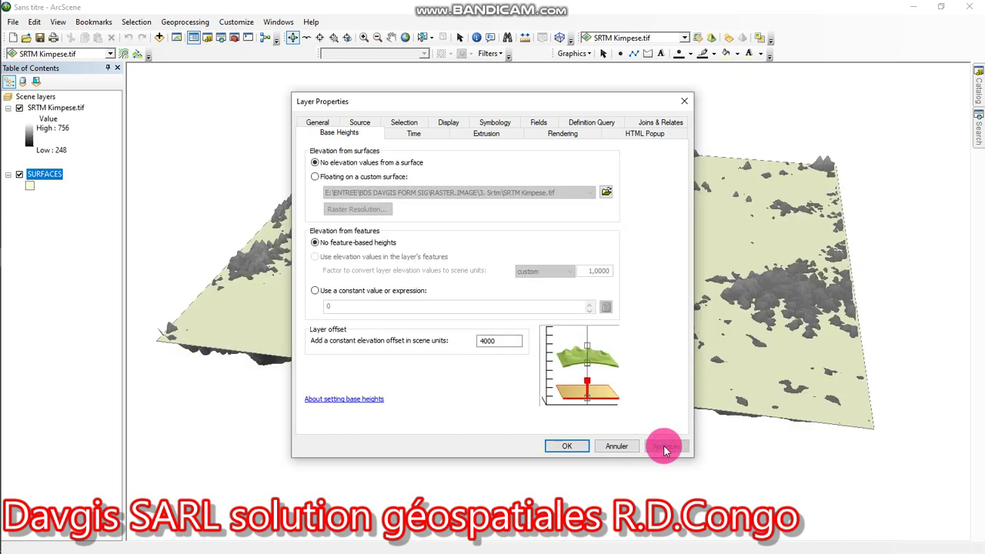
drag(515, 97, 463, 192)
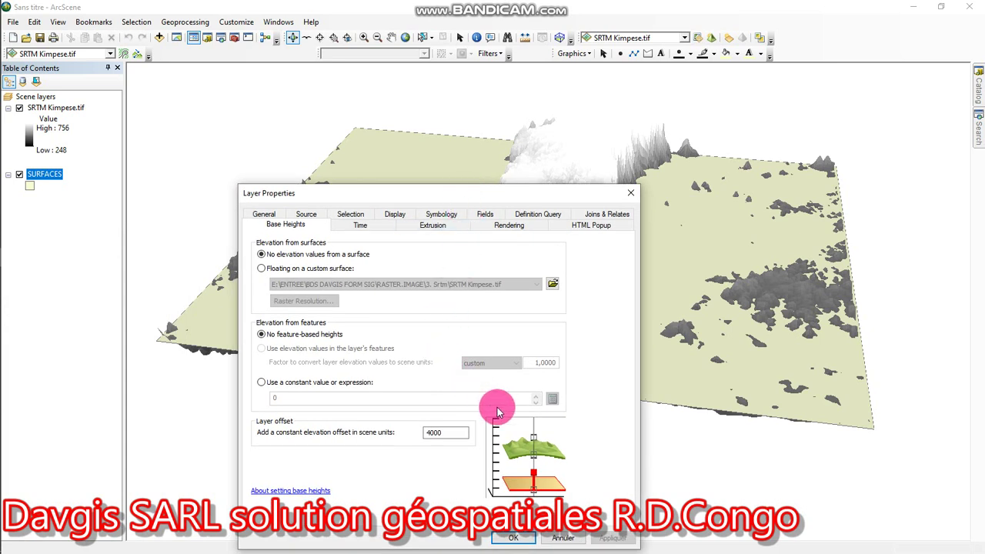
- Set the SURFACES layer's constant elevation offset to 3500 scene units and accept the layer properties
double_click(436, 433)
click(430, 432)
key(BackSpace)
text(35)
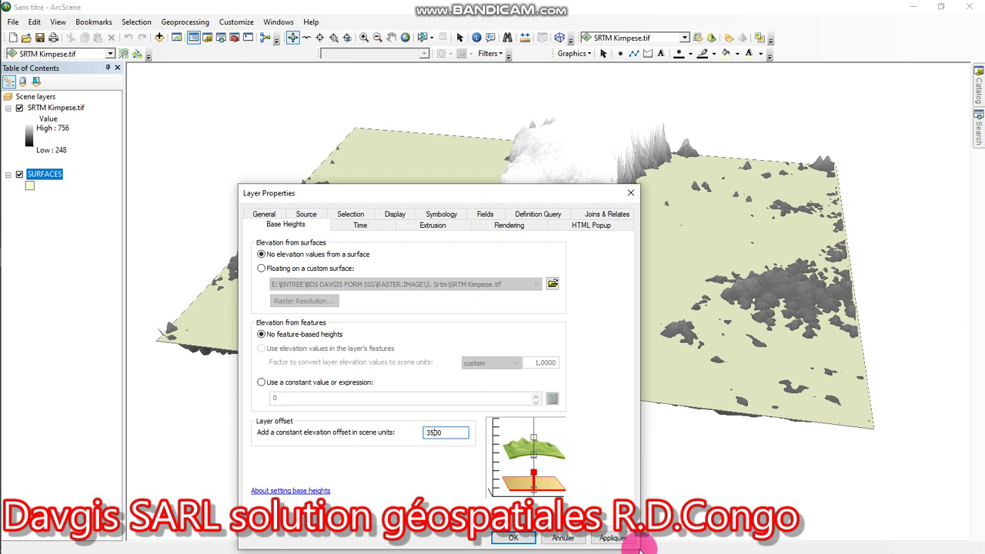
click(616, 539)
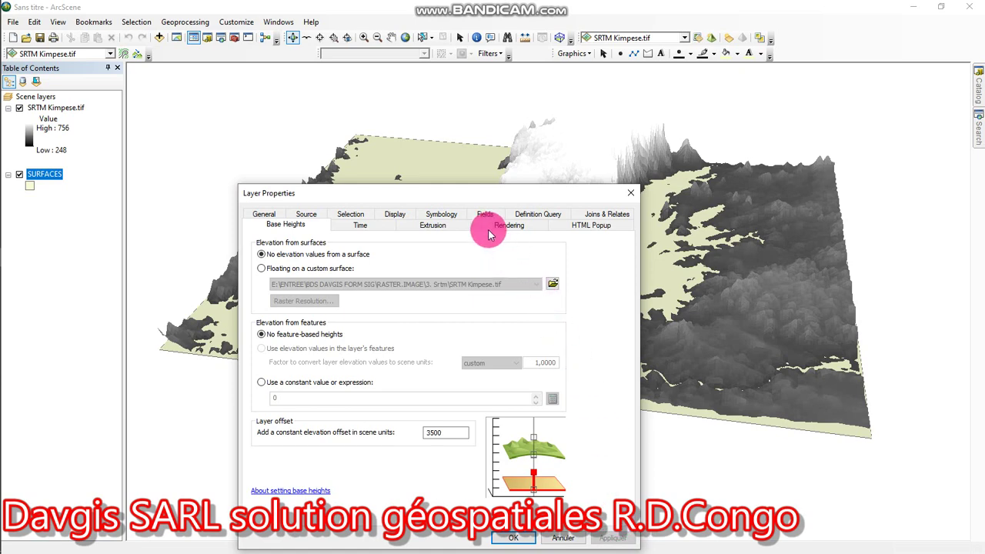
drag(482, 193, 547, 264)
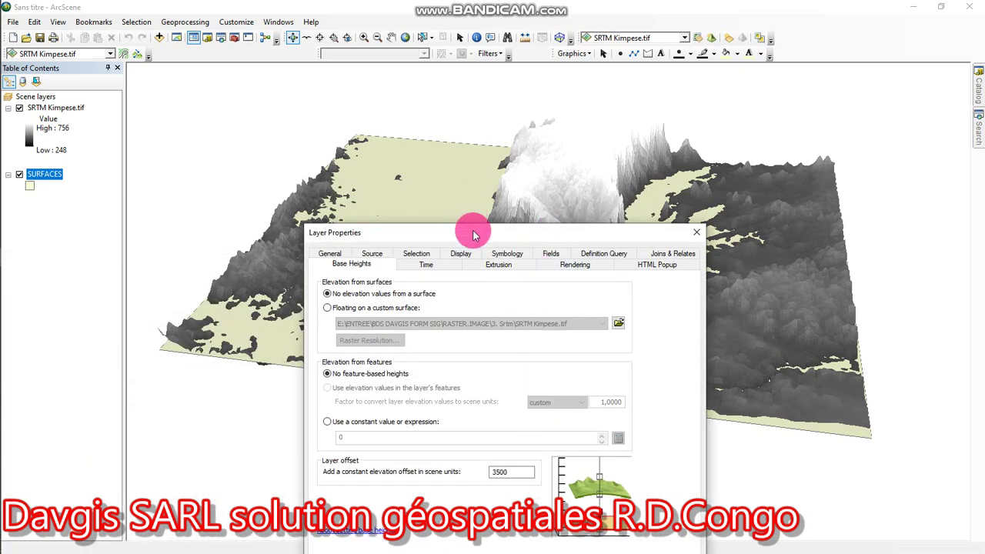
drag(473, 235, 450, 169)
click(594, 489)
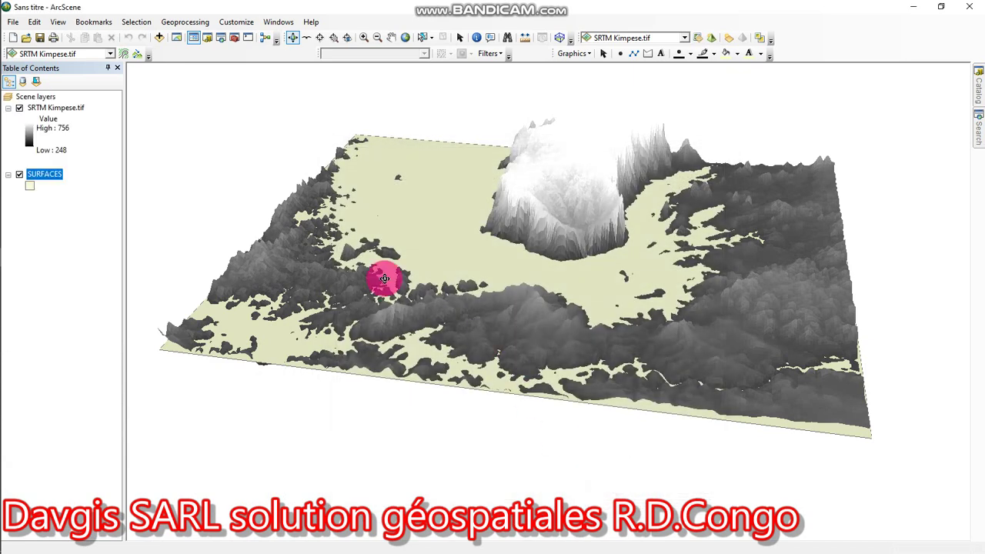
- Change the SRTM Kimpese.tif color ramp to the elevation ramp running from green through yellow and brown to white
click(31, 132)
click(137, 169)
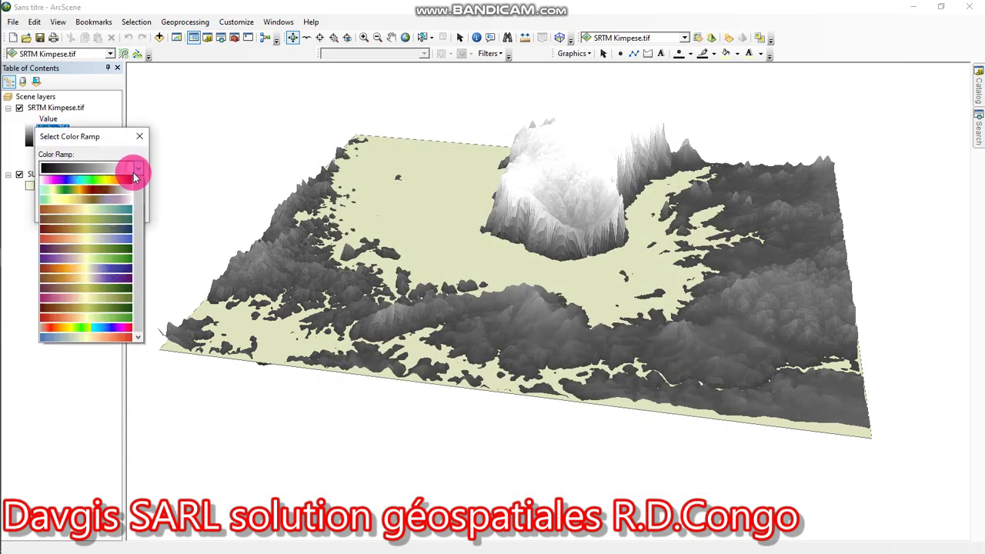
click(92, 314)
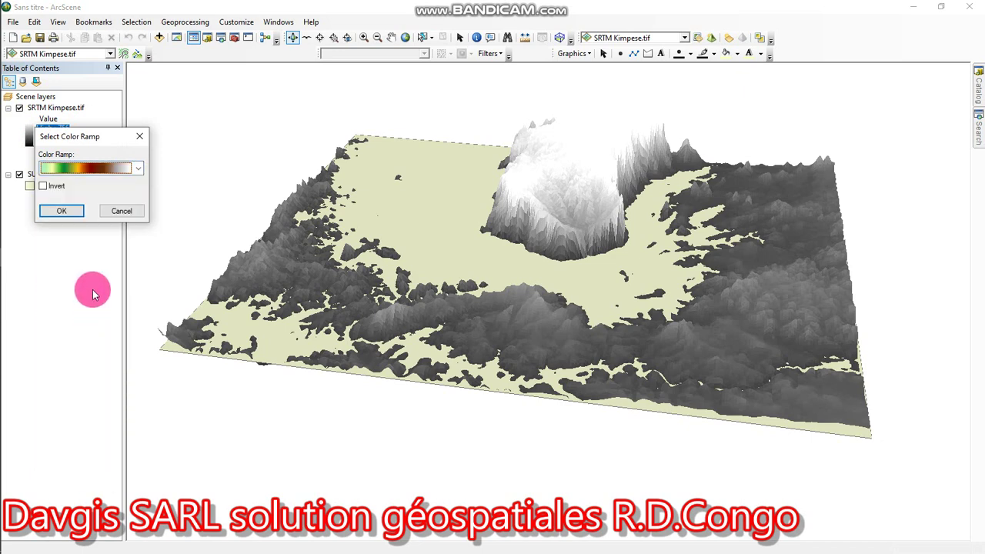
click(68, 210)
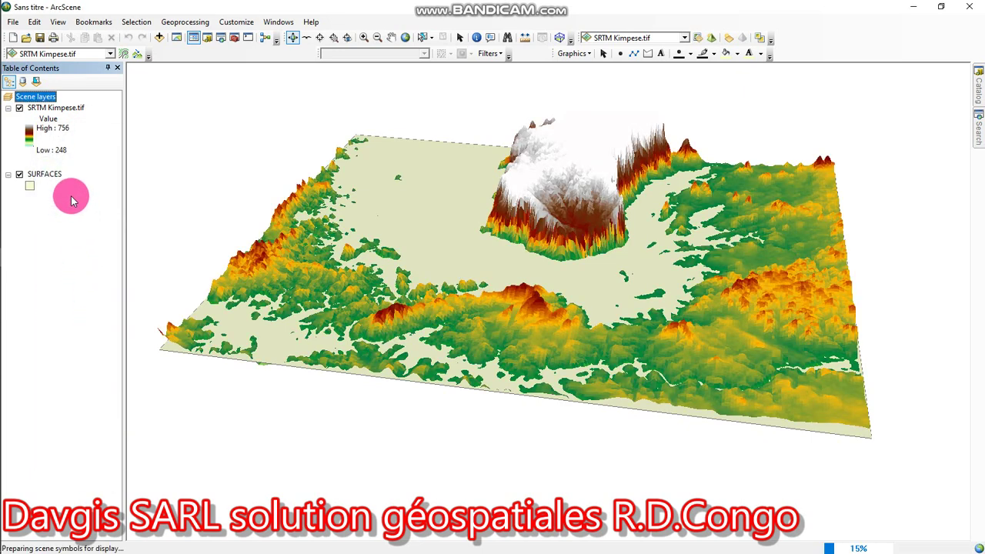
mouse_move(575, 176)
mouse_down()
mouse_move(575, 280)
mouse_move(567, 194)
mouse_move(605, 150)
mouse_move(565, 167)
mouse_move(571, 195)
mouse_move(570, 171)
mouse_up()
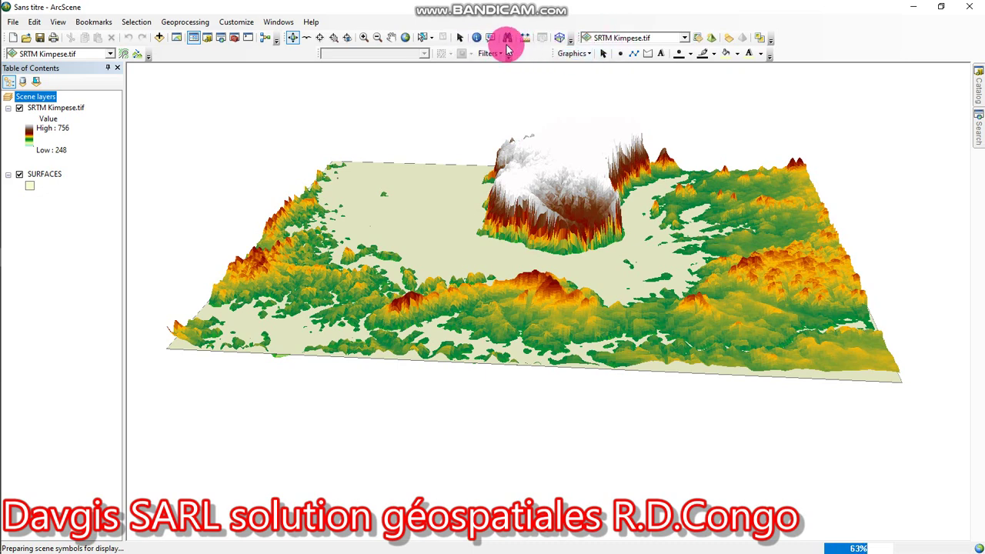
- Display the Animation toolbar in the scene and check the animation playback controls
right_click(832, 47)
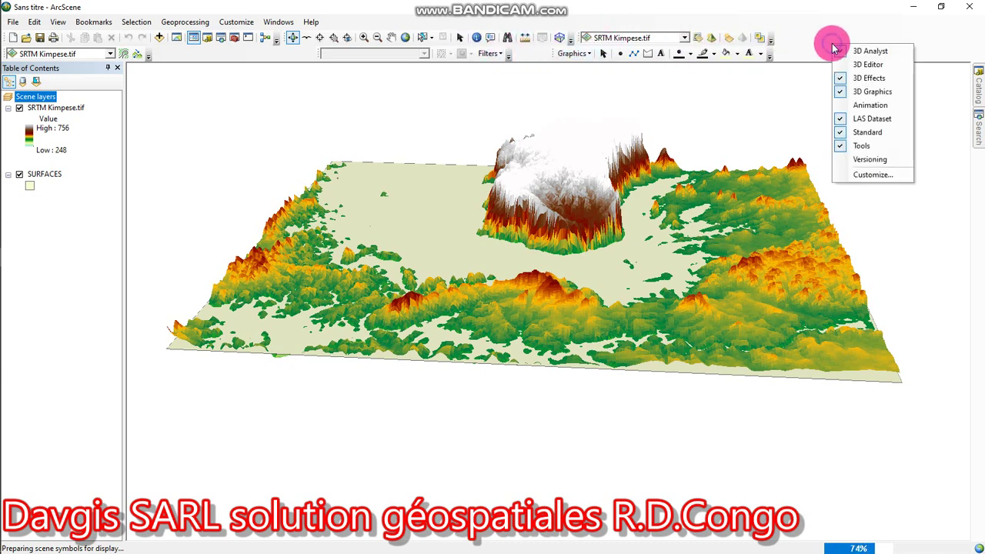
click(842, 100)
click(200, 85)
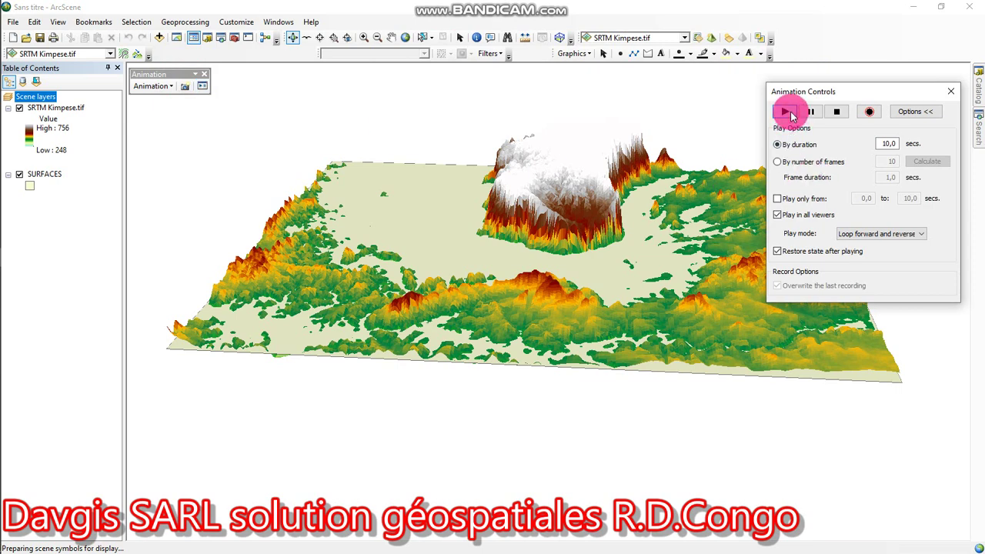
click(951, 91)
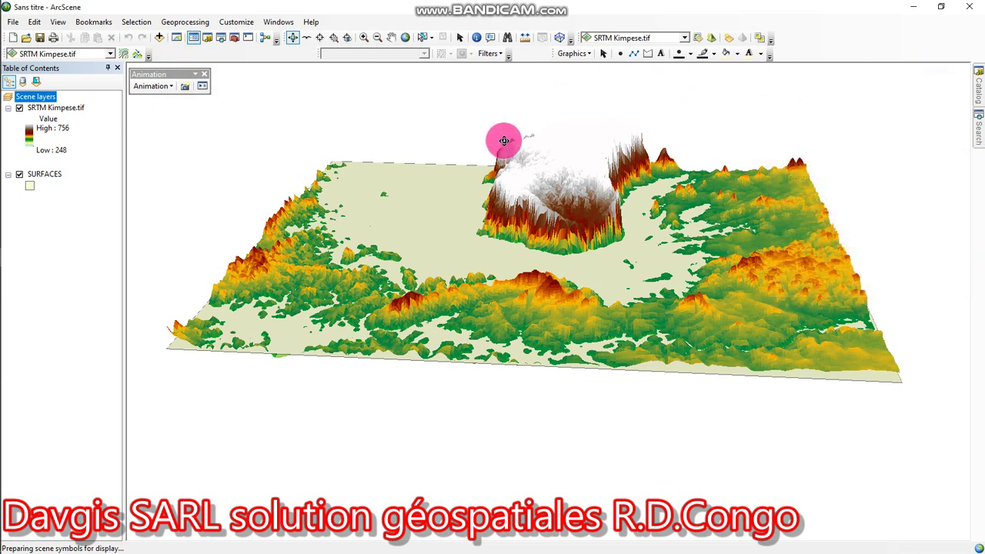
- Change the SURFACES layer's fill color to bright blue so it represents water
double_click(29, 185)
click(606, 240)
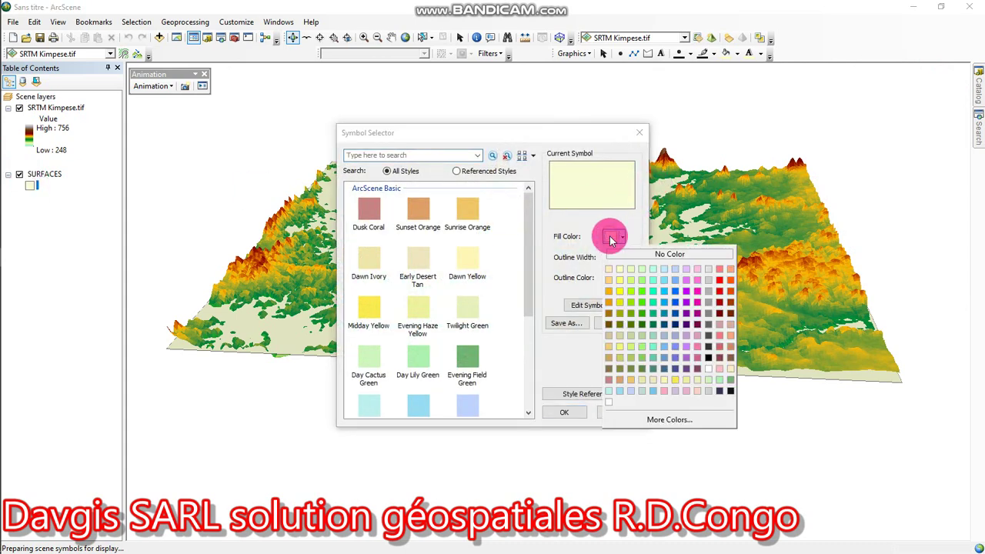
click(671, 289)
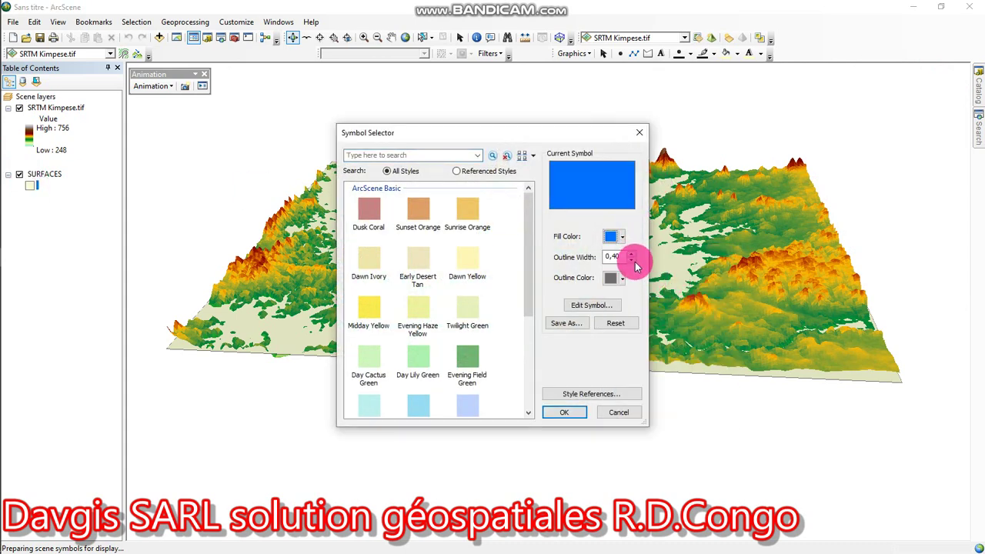
click(574, 411)
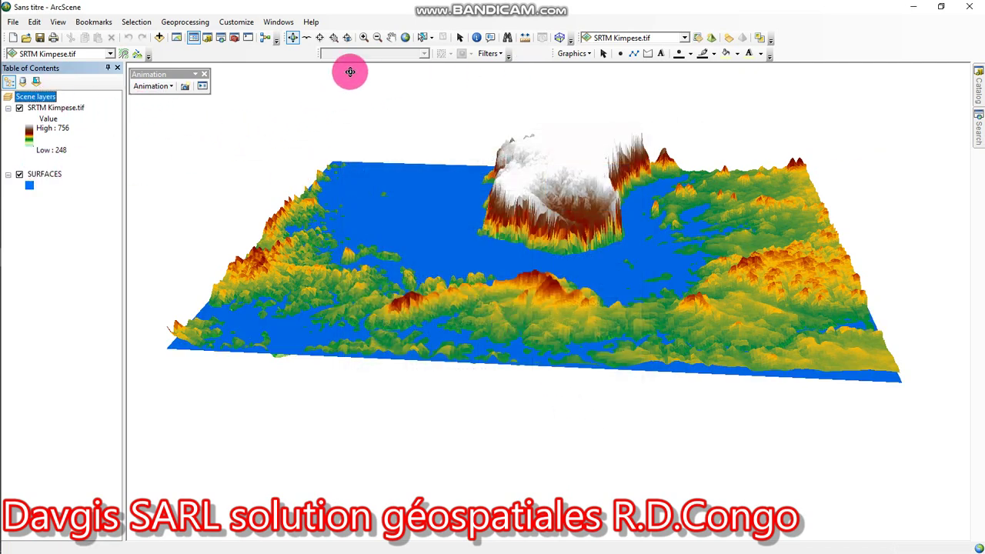
- Examine the animation playback options and the existing layer keyframes with their Z translations in the Animation Manager
click(203, 86)
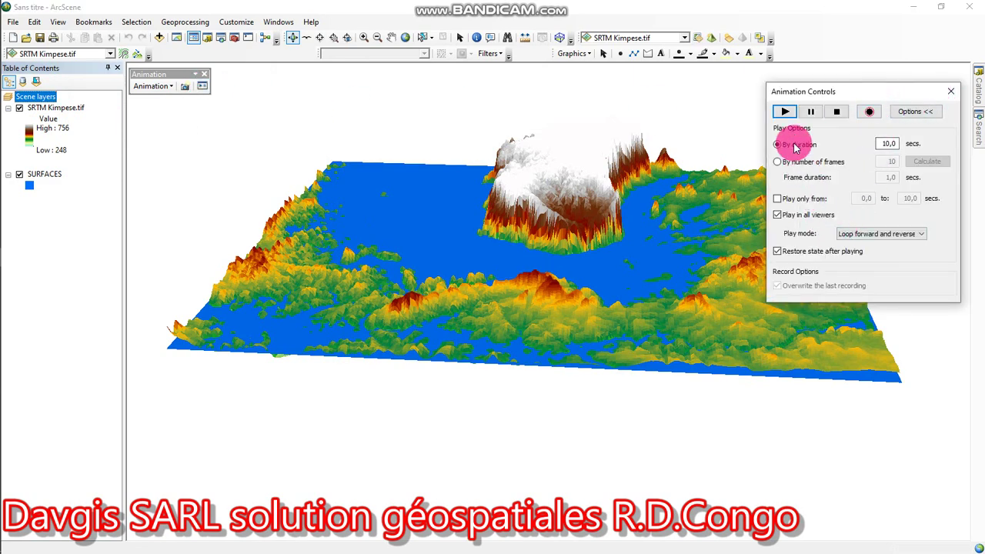
click(943, 91)
click(152, 86)
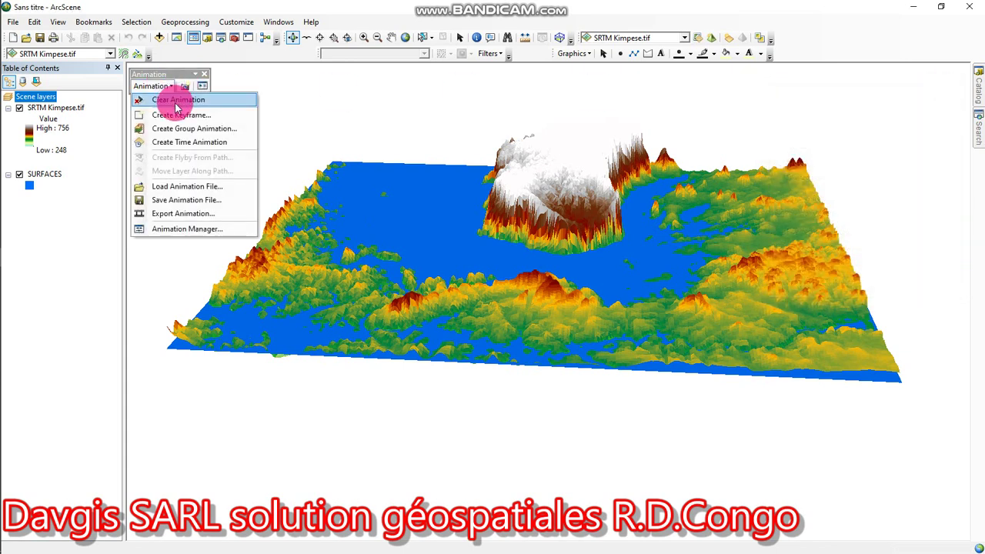
click(189, 232)
scroll(614, 181, down, 2)
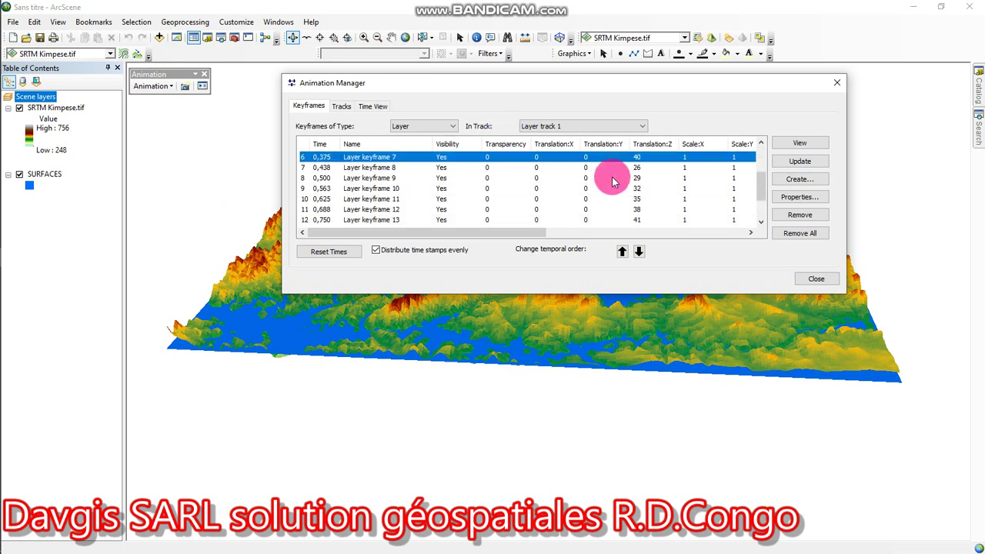
scroll(613, 181, down, 2)
scroll(614, 181, up, 4)
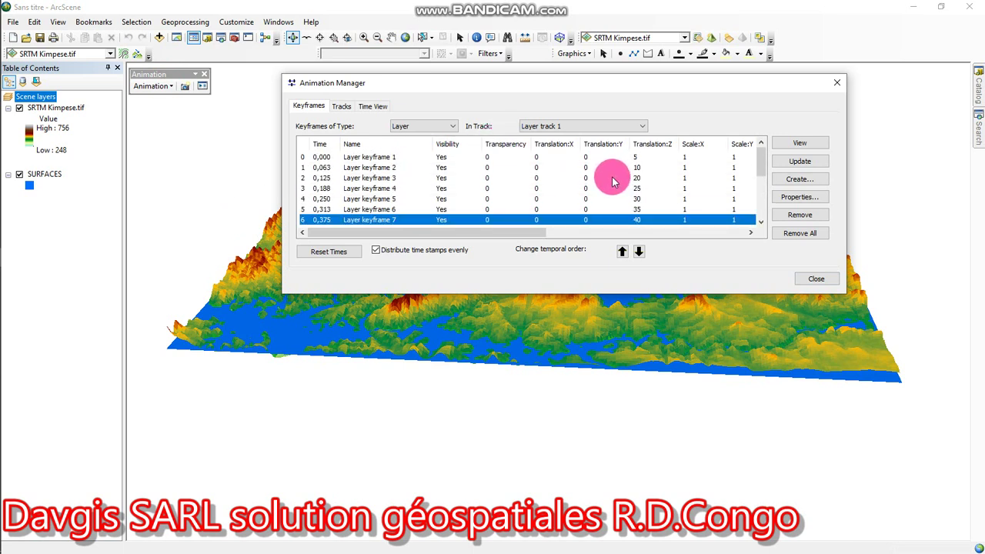
click(334, 106)
click(316, 110)
click(435, 127)
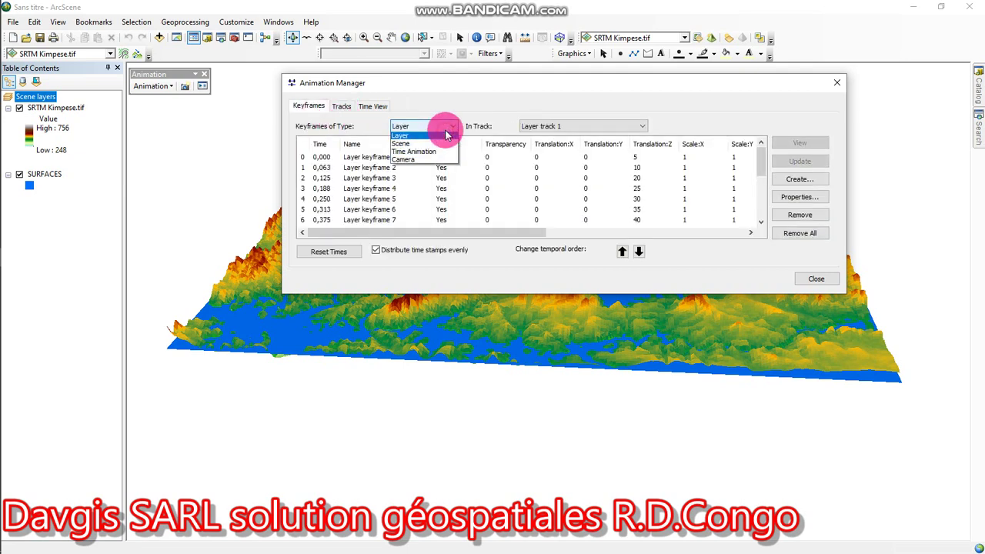
click(429, 137)
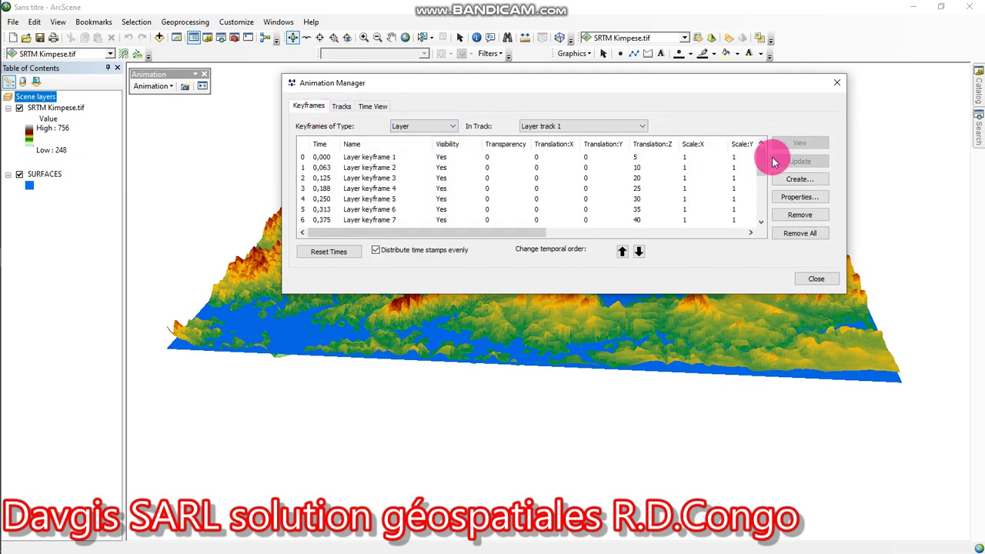
click(544, 123)
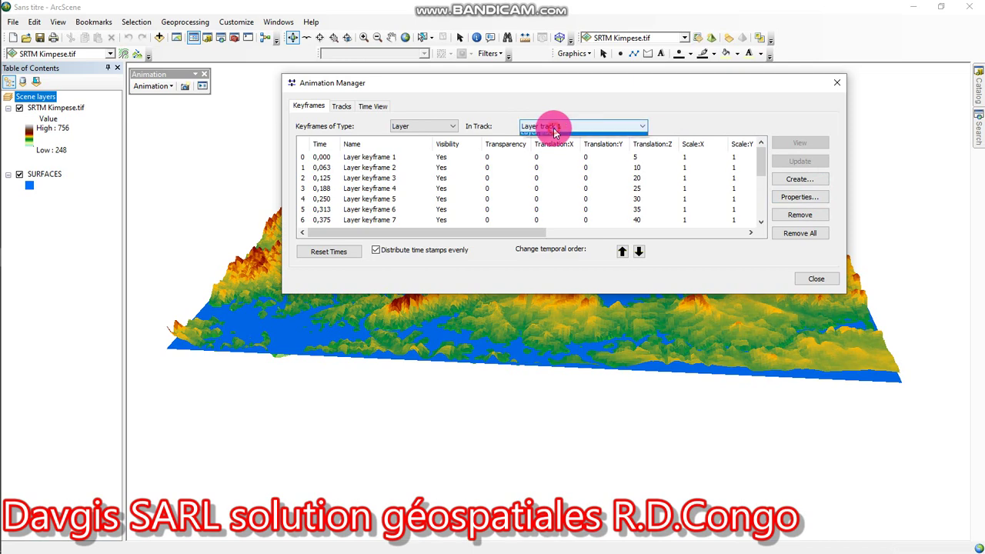
click(817, 279)
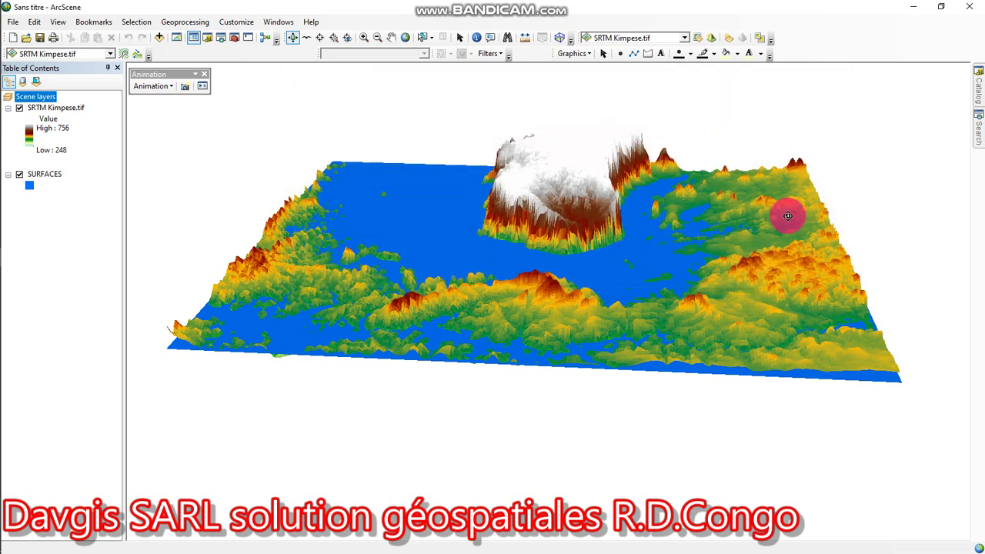
- Play the existing animation with its 10-second duration, and remove all layer keyframes from Layer track 1
click(203, 86)
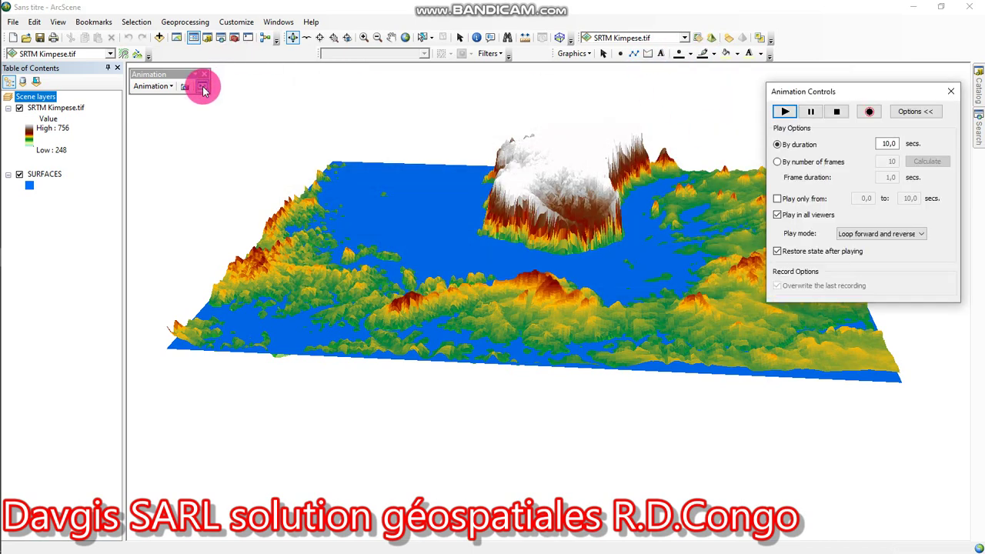
click(785, 113)
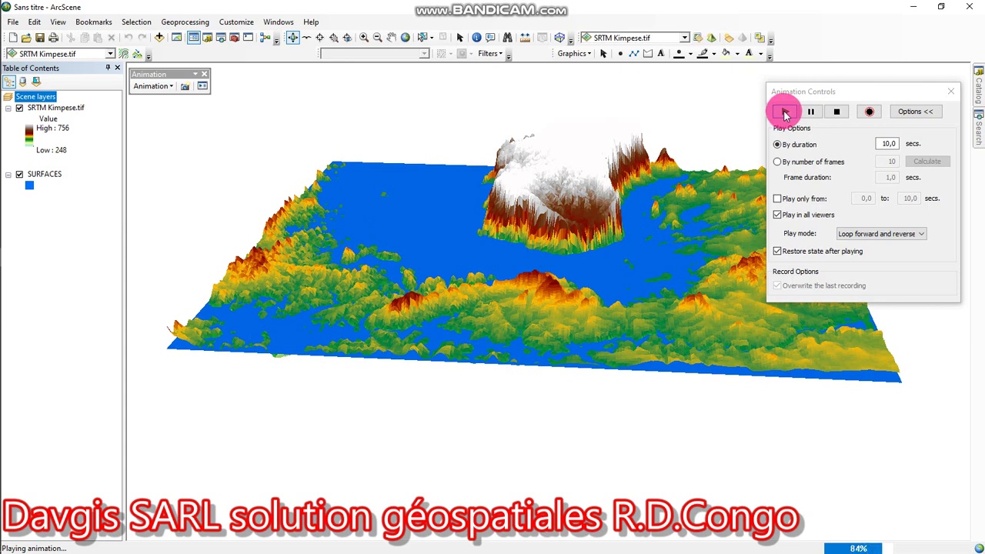
click(153, 86)
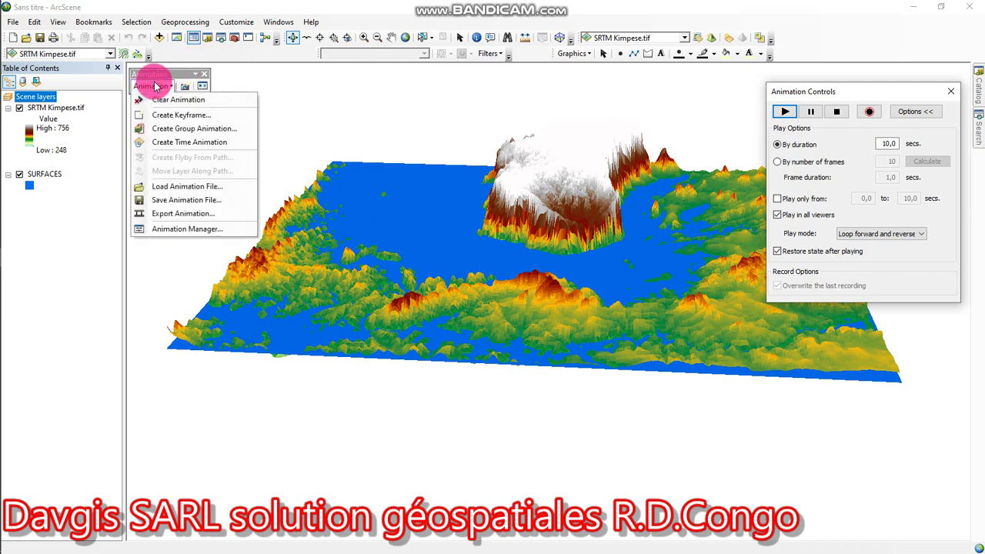
click(183, 229)
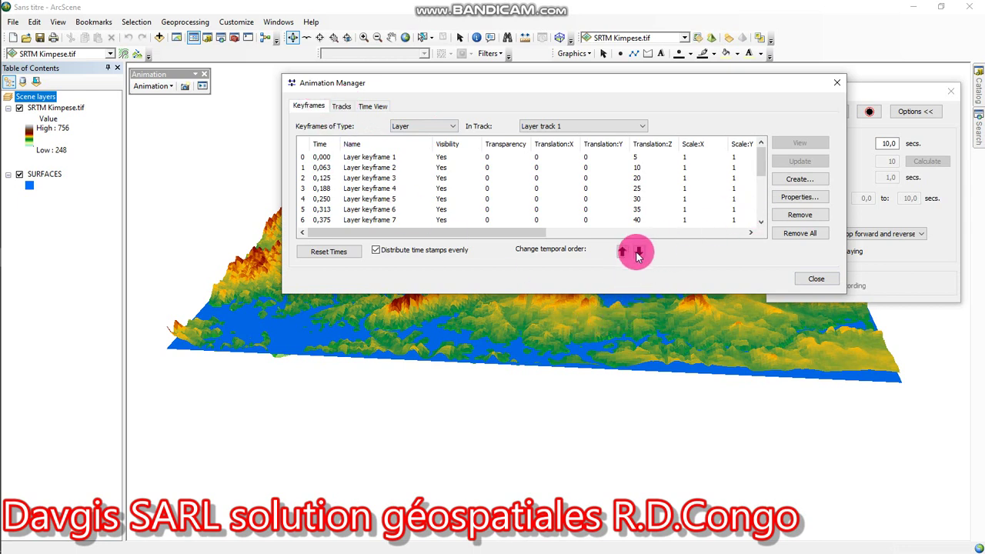
click(792, 232)
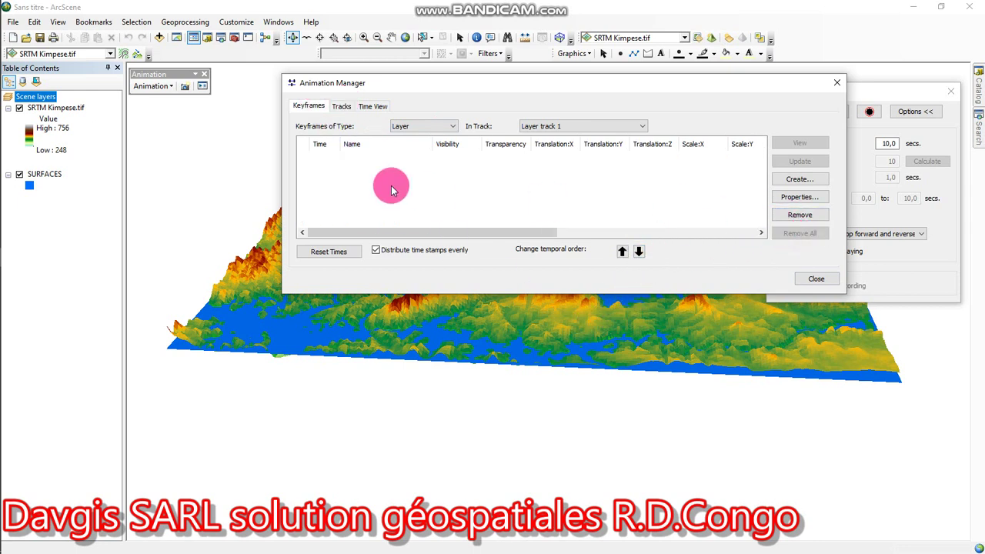
- Set up a Layer-type keyframe with SURFACES as the source object and a new destination track
click(411, 127)
click(414, 129)
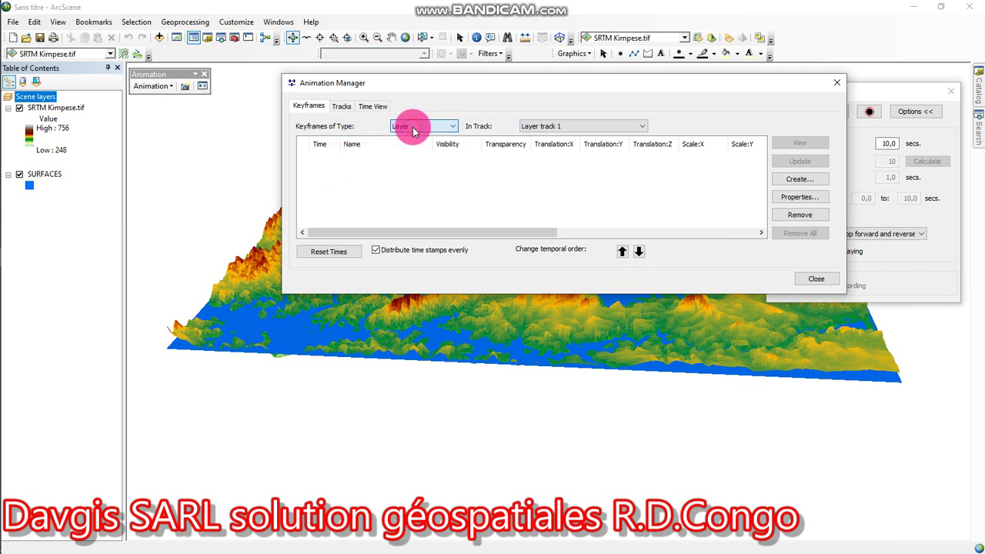
click(416, 131)
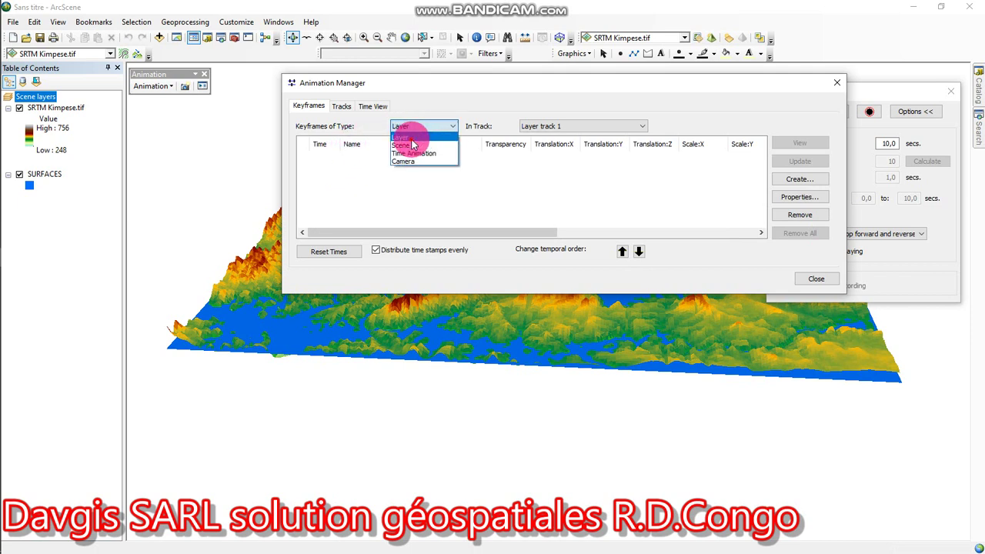
click(785, 153)
click(813, 183)
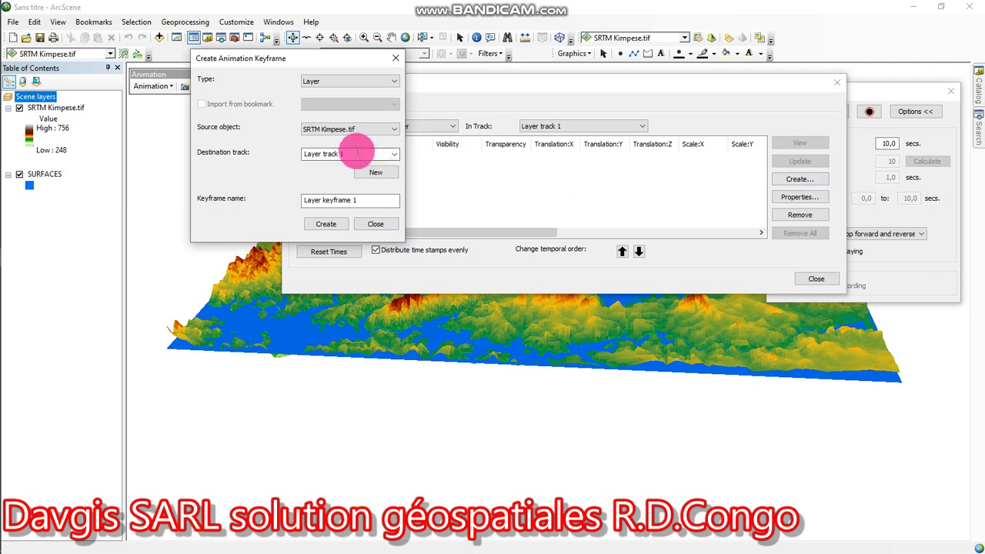
click(352, 131)
click(339, 148)
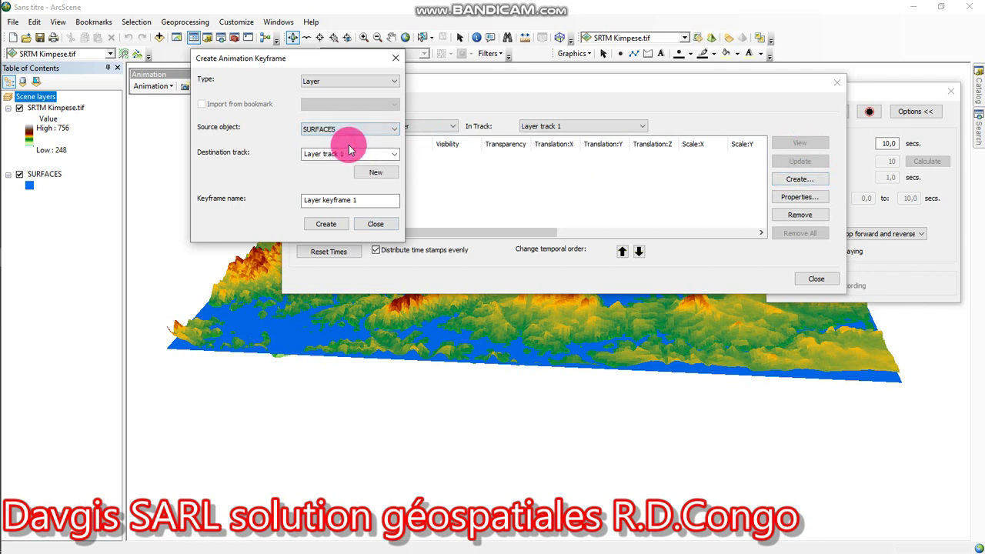
click(328, 227)
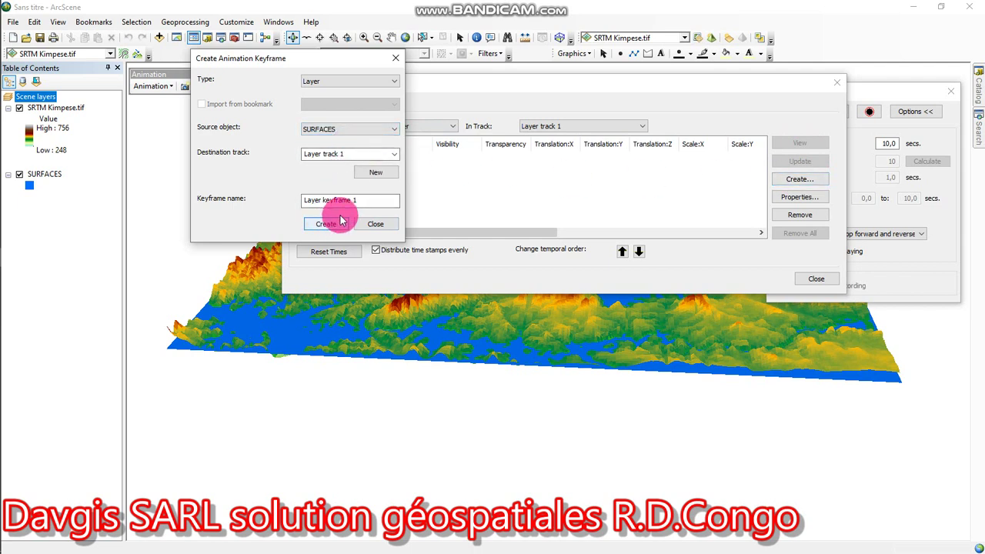
click(339, 222)
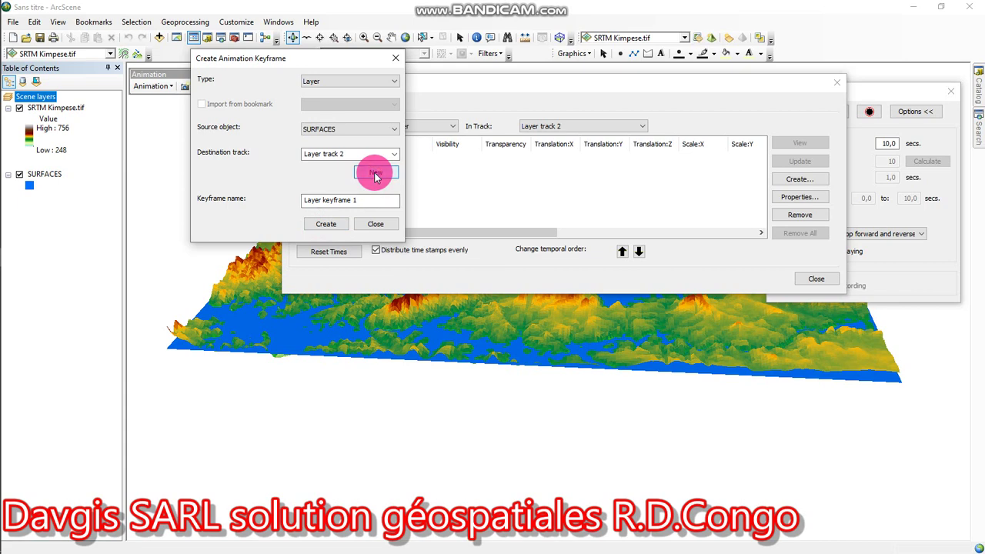
- Create nine keyframes of the SURFACES layer in the new track and close the keyframe creation dialog
click(331, 224)
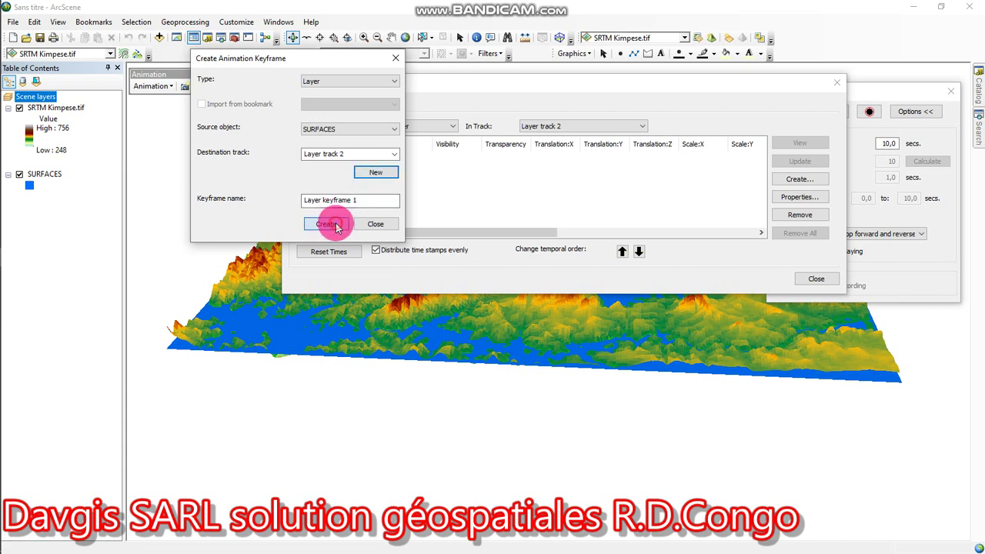
click(329, 224)
click(330, 224)
click(330, 224)
click(329, 224)
click(330, 224)
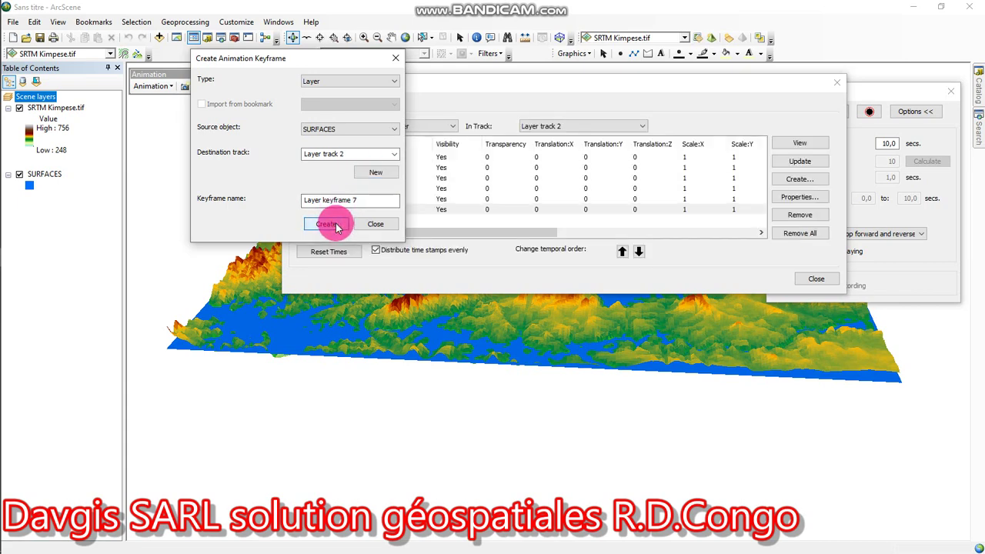
click(336, 227)
click(336, 227)
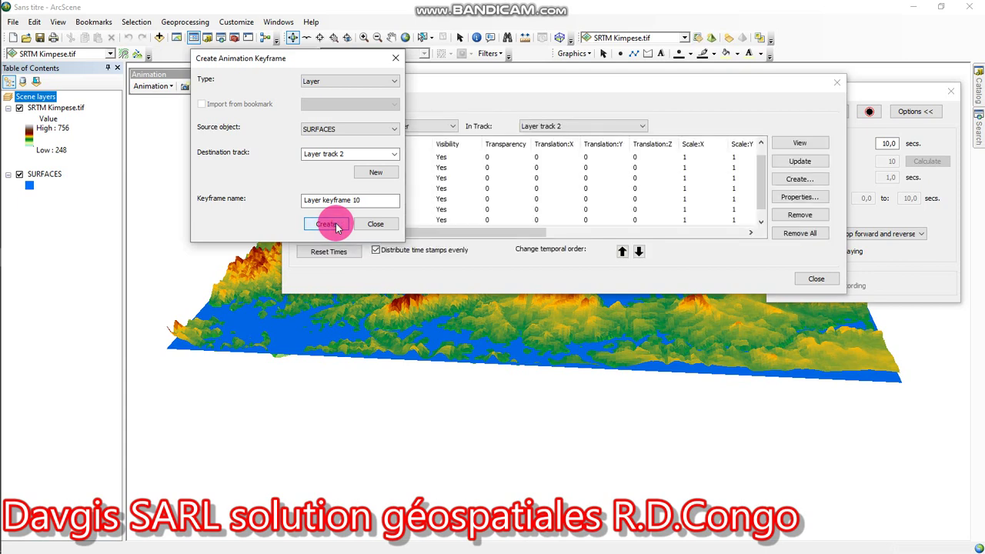
click(377, 223)
- Set the Z translation of Layer keyframes 2 to 5 to 10, 20, 30 and 40
click(643, 159)
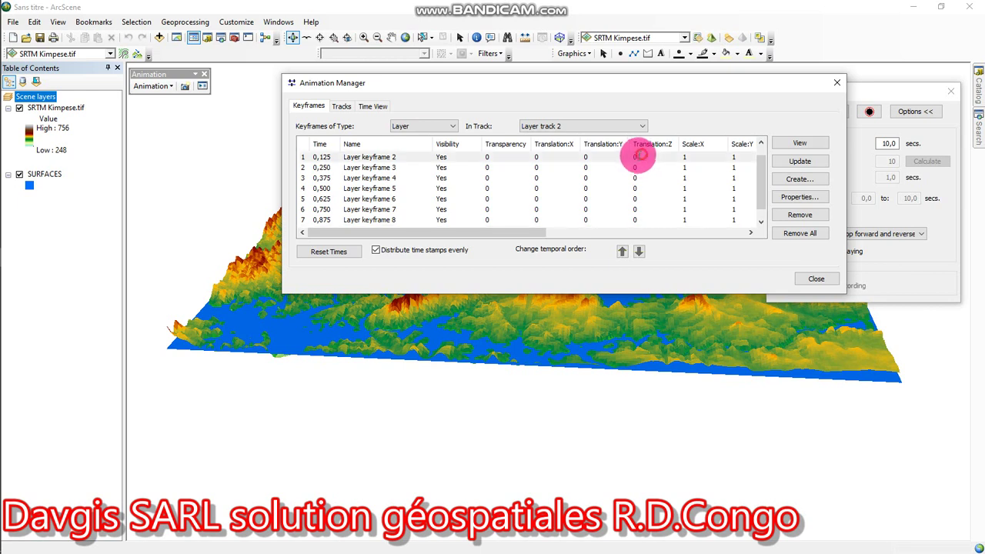
click(641, 157)
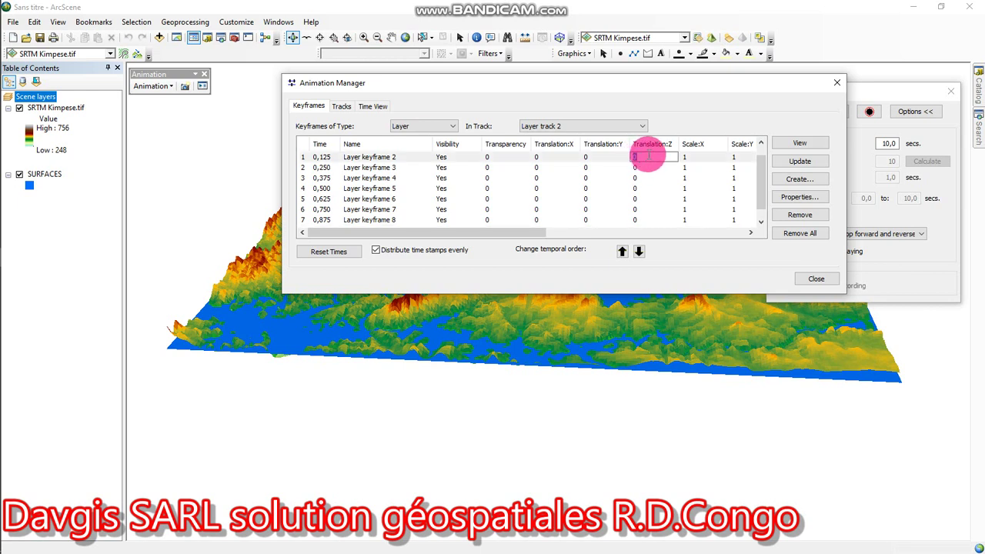
text(10)
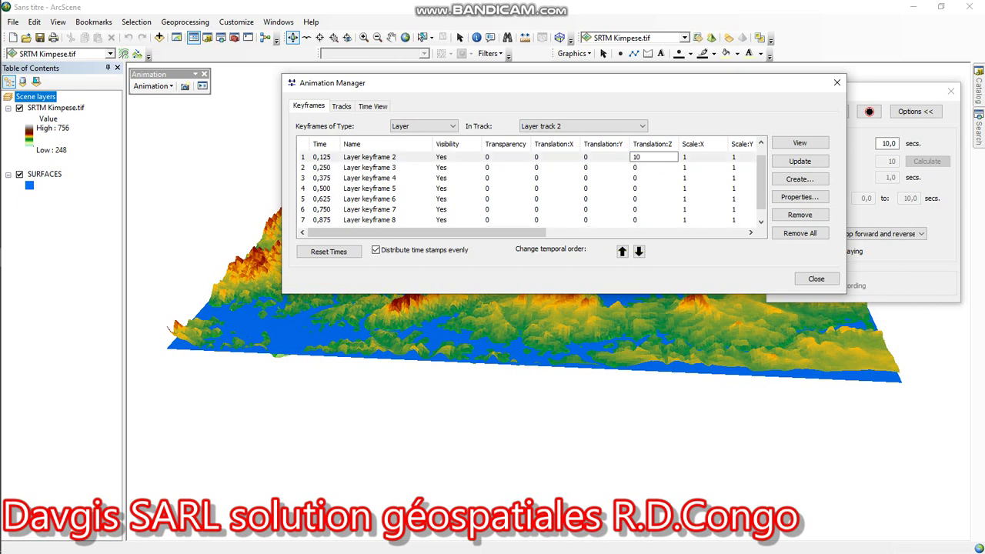
key(Return)
text(2)
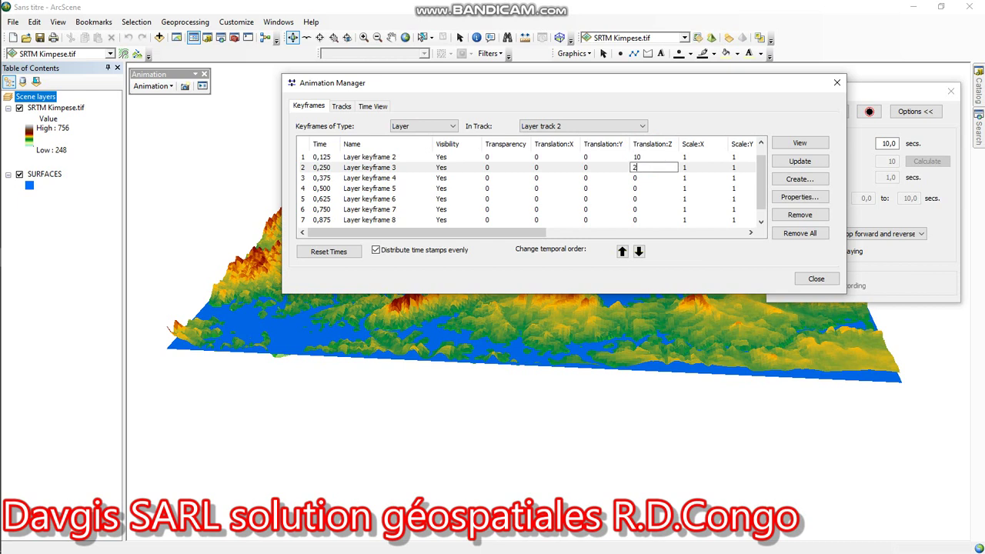
key(Return)
text(2)
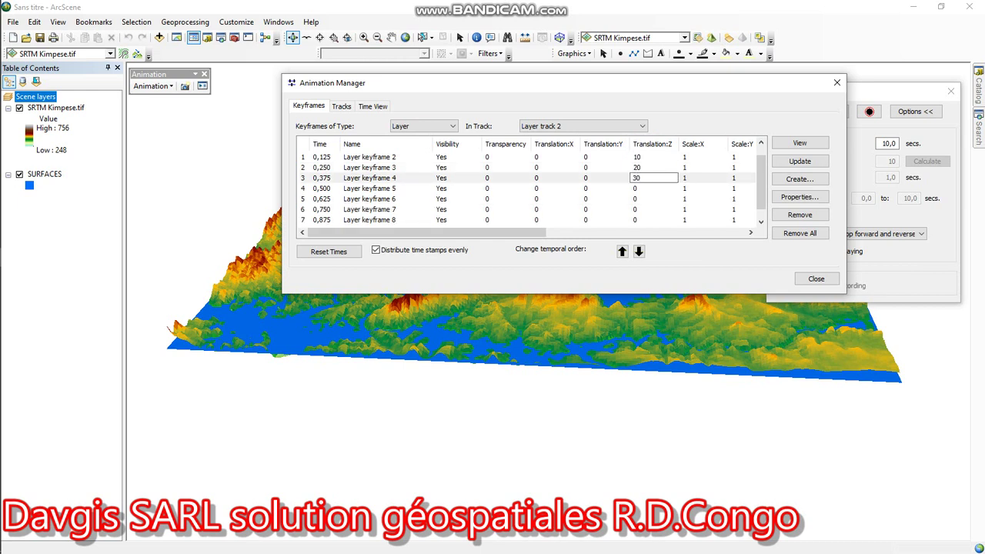
key(Return)
text(40)
key(Return)
key(Return)
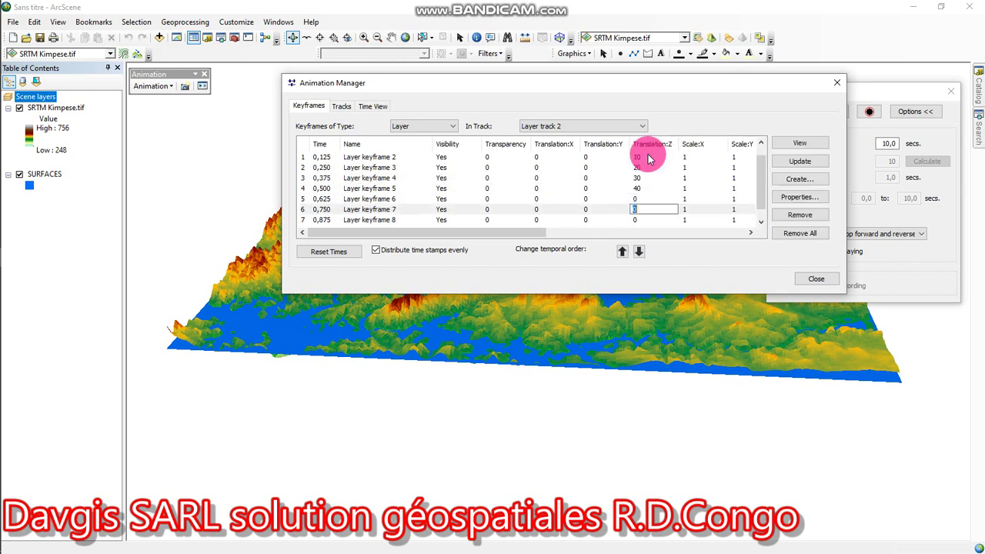
- Set the Z translation of Layer keyframes 6 to 9 to 50, 60, 70 and 80
text(4)
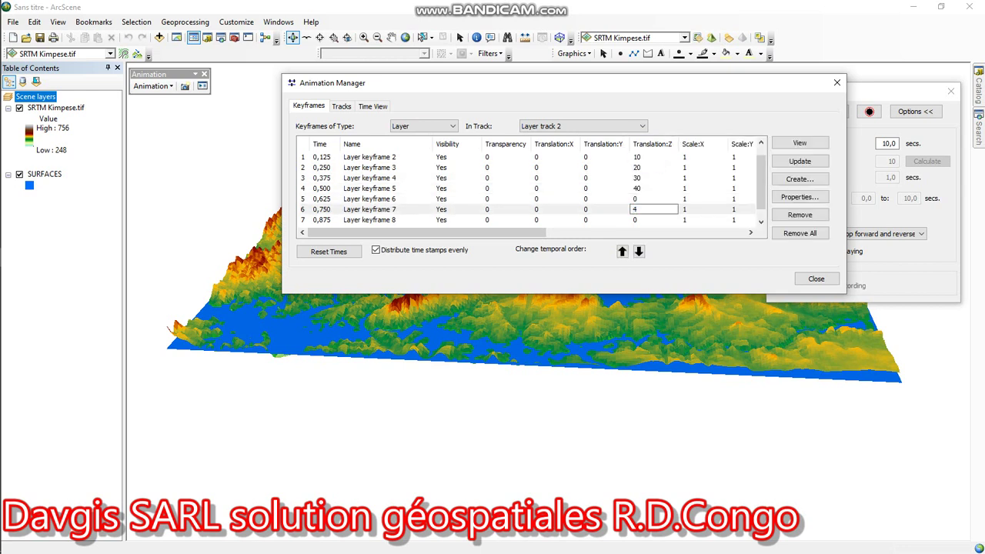
key(Up)
text(50)
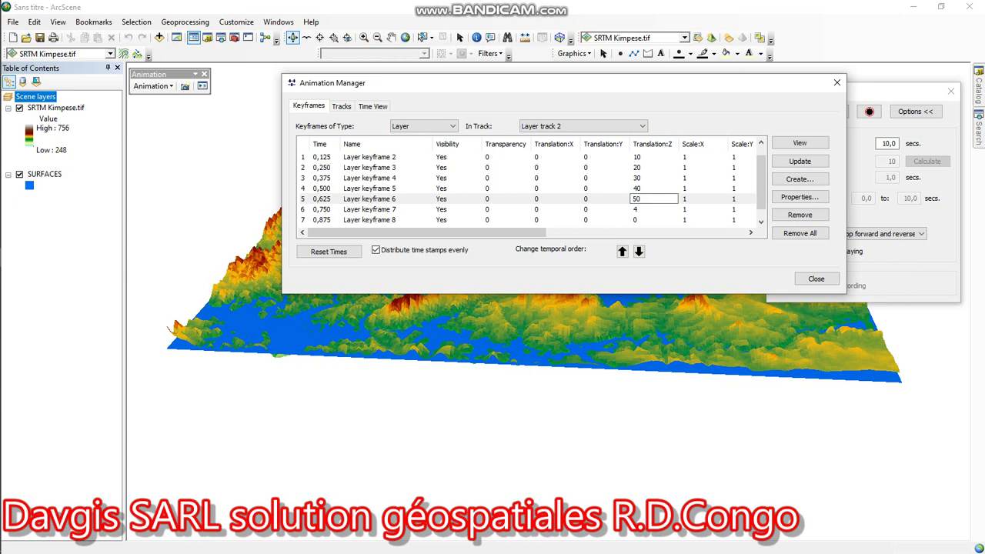
key(Return)
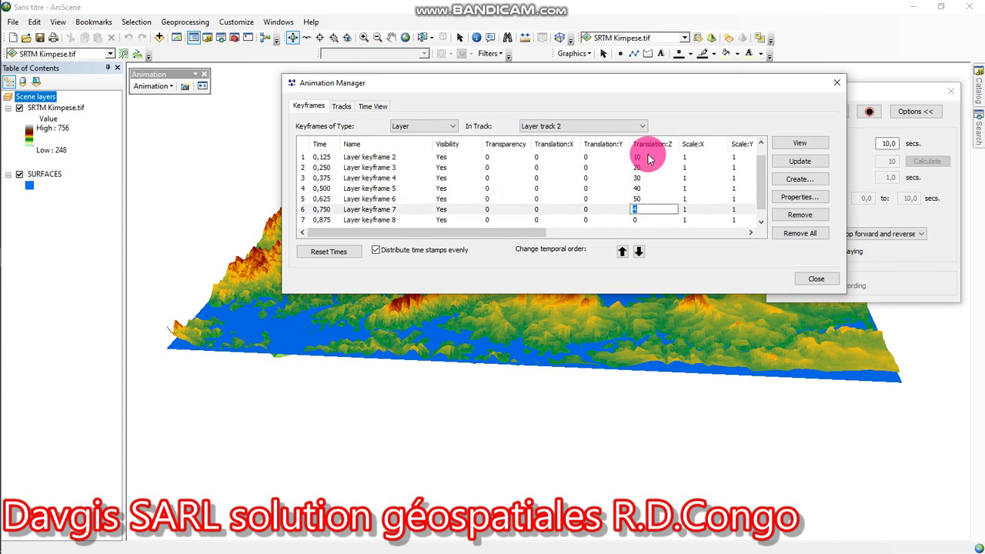
text(60)
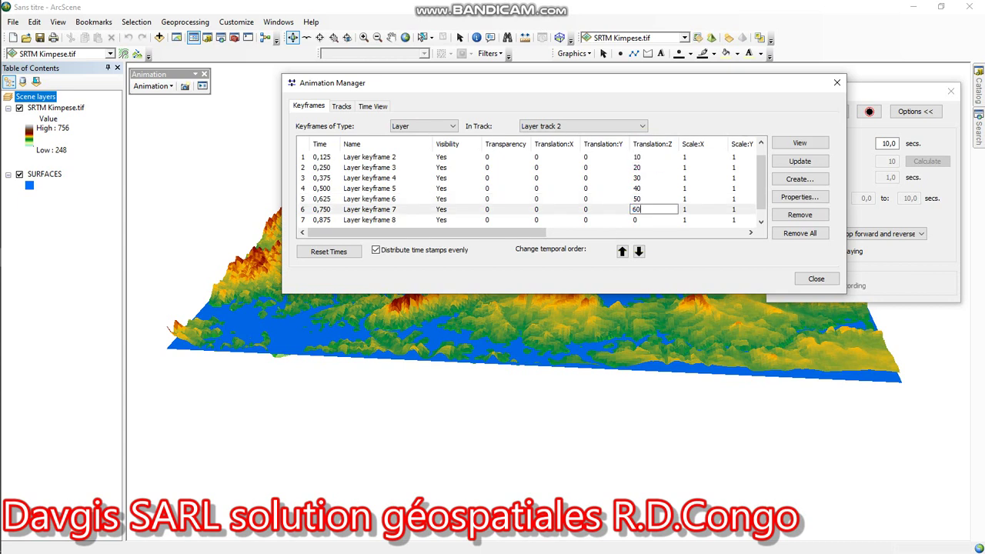
key(Return)
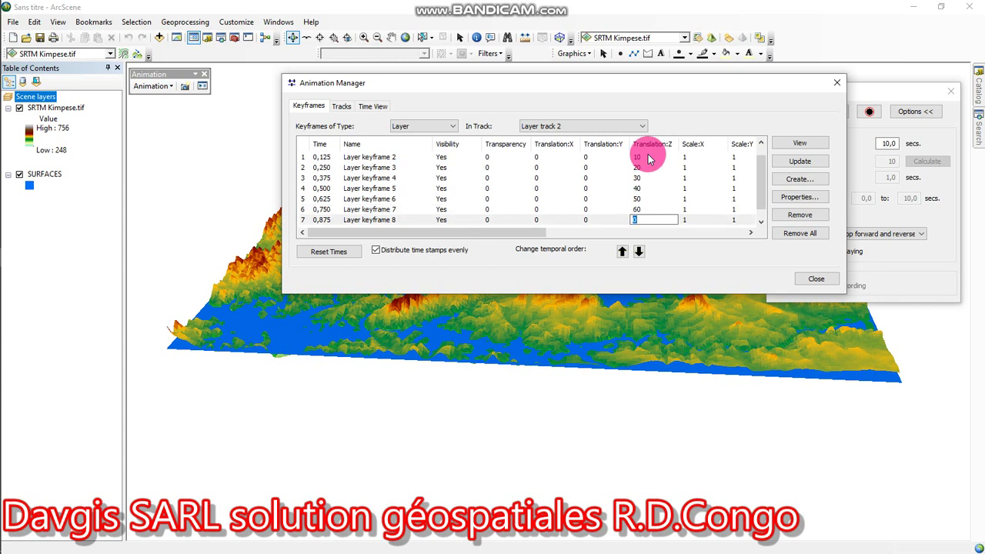
text(70)
key(Return)
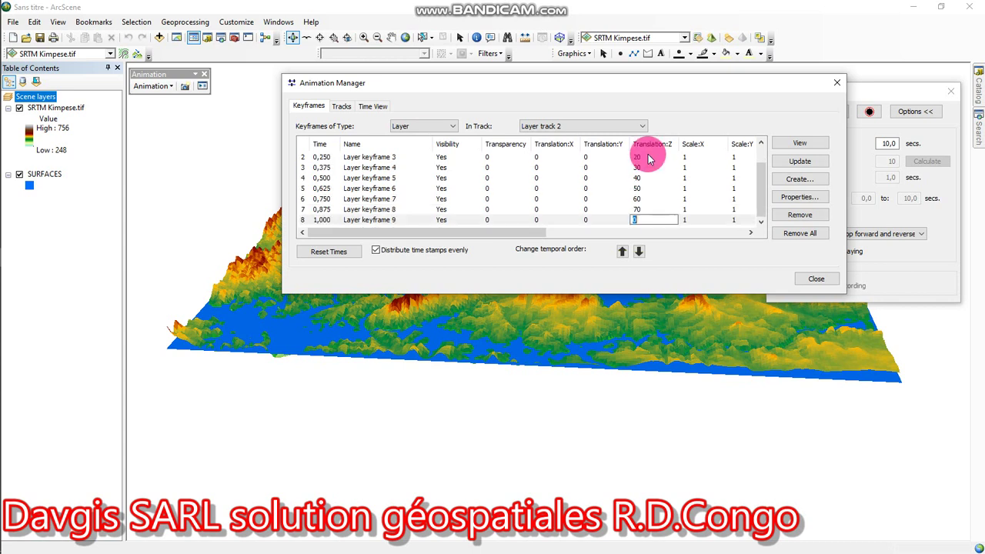
text(80)
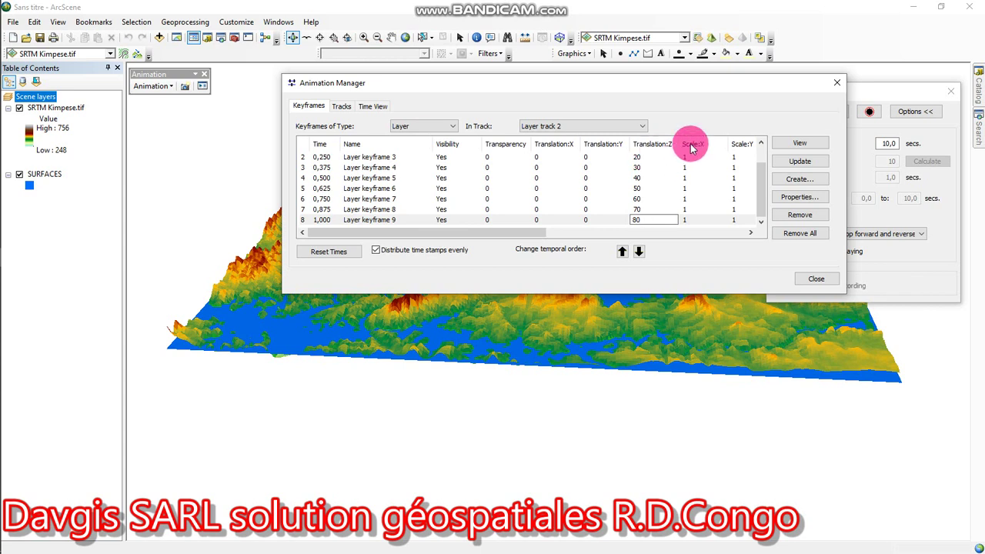
- Close the Animation Manager and play the SURFACES layer animation to preview the rising water
click(815, 279)
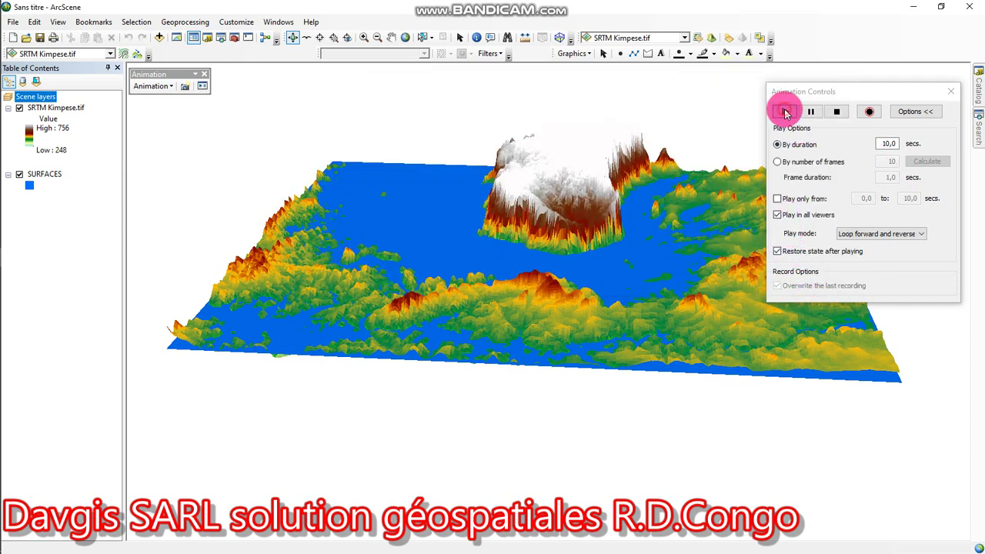
click(785, 112)
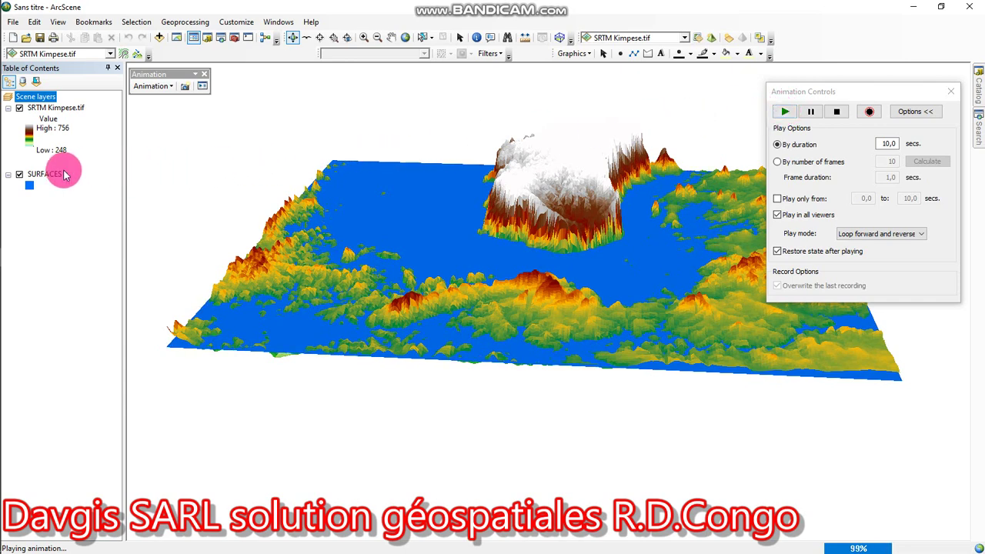
- Set the SURFACES layer's constant elevation offset to 3200 scene units and apply the layer properties
right_click(32, 174)
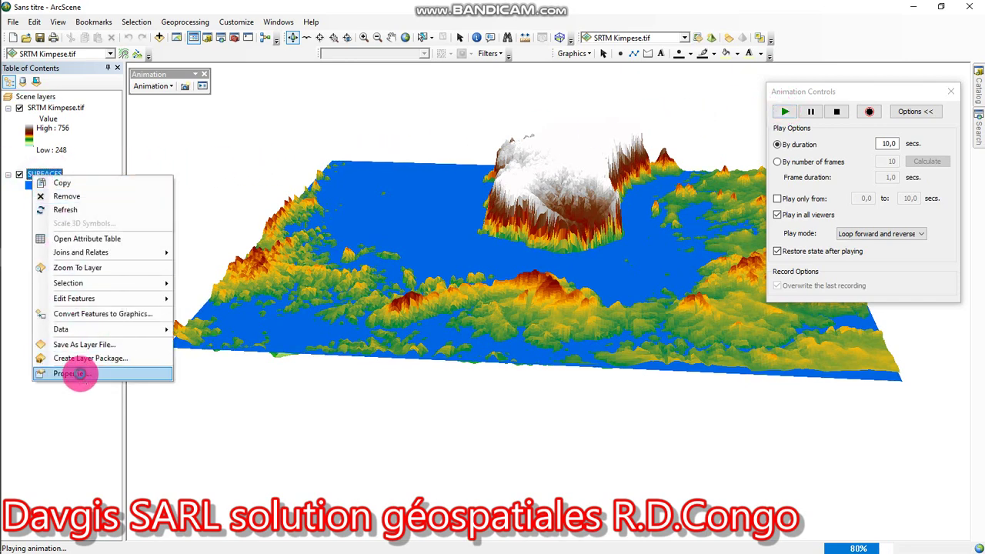
click(79, 374)
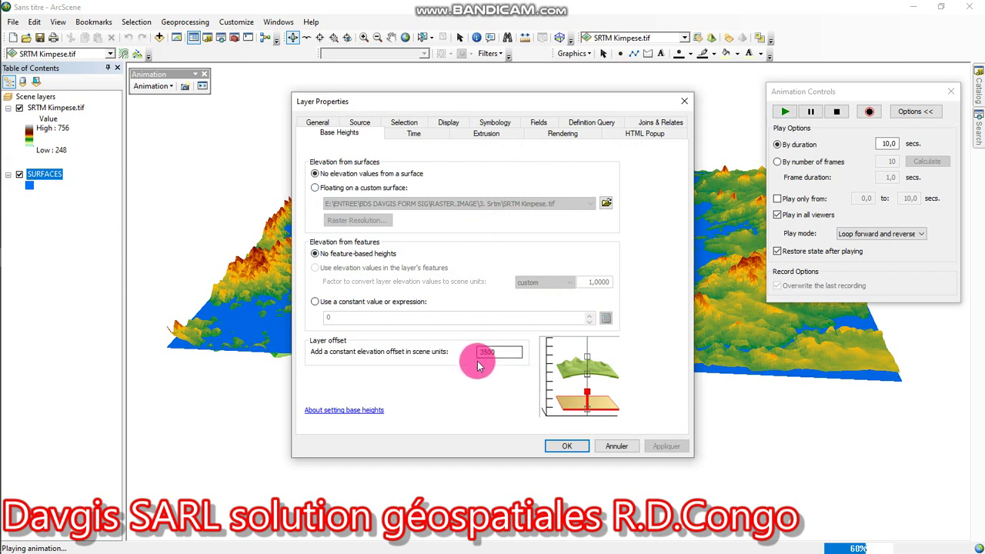
drag(484, 351, 490, 352)
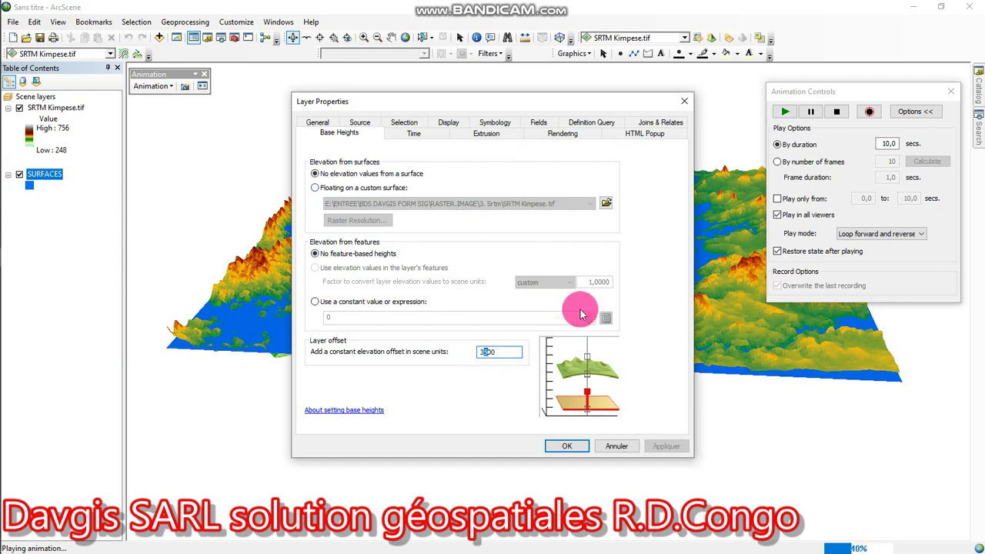
text(2)
click(666, 446)
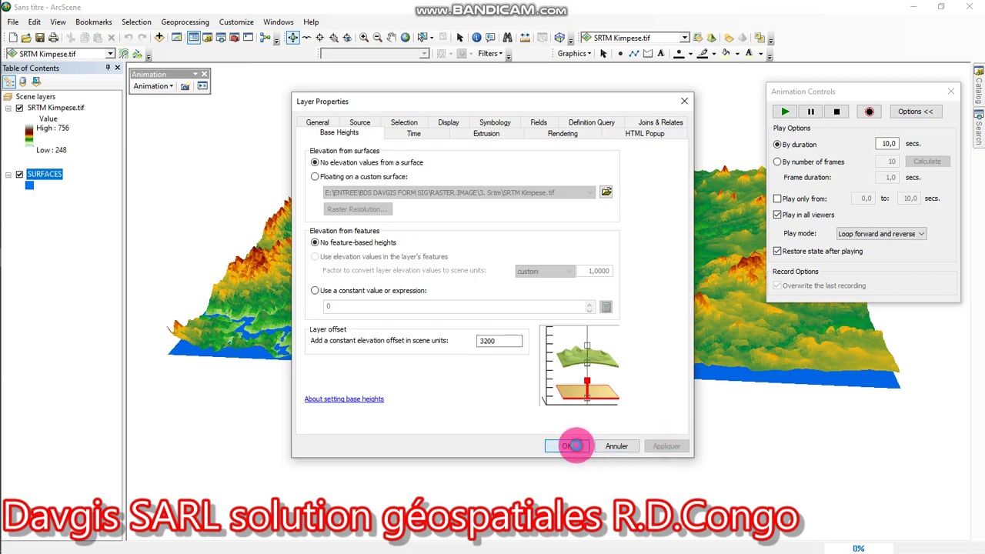
click(569, 446)
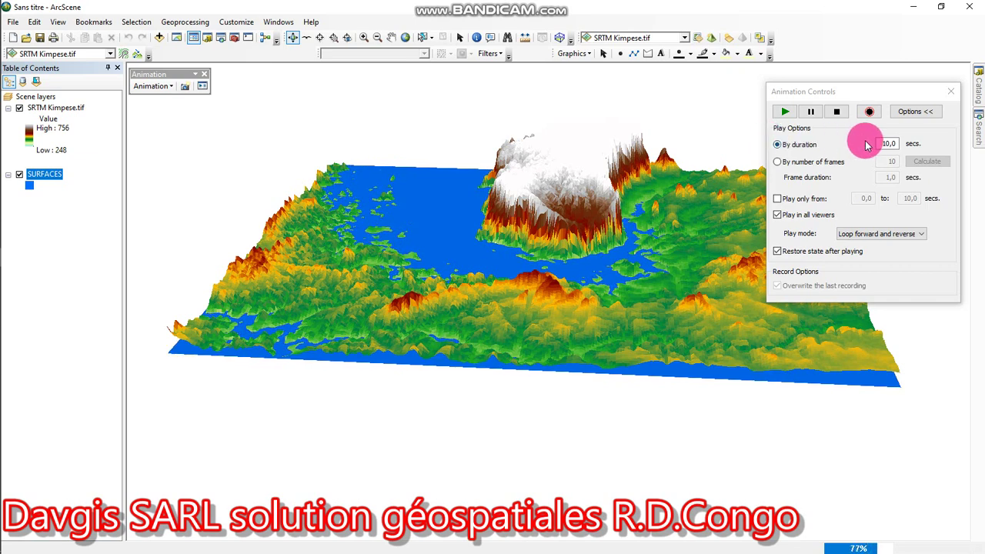
- Set the animation's play duration to 20 seconds and play the flood animation again
click(889, 144)
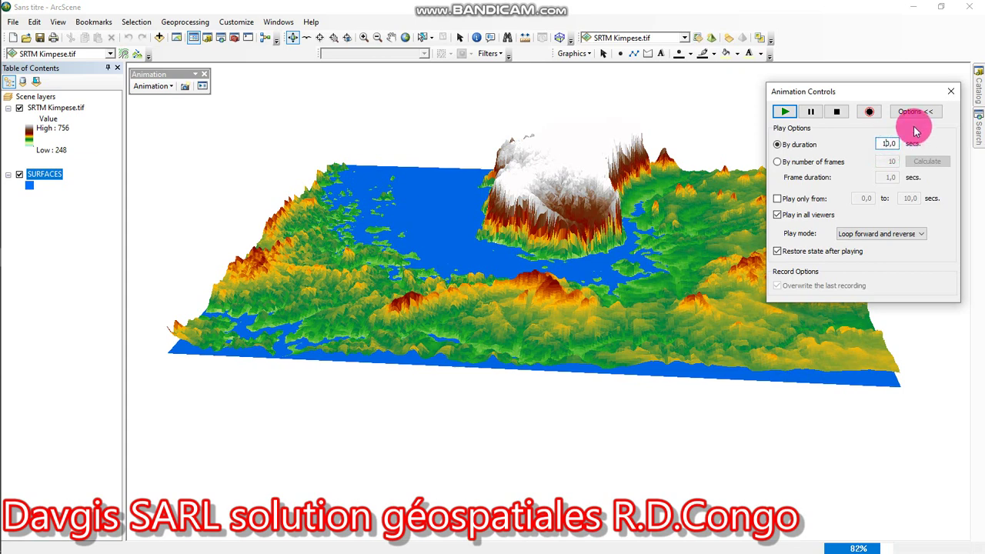
key(BackSpace)
text(2)
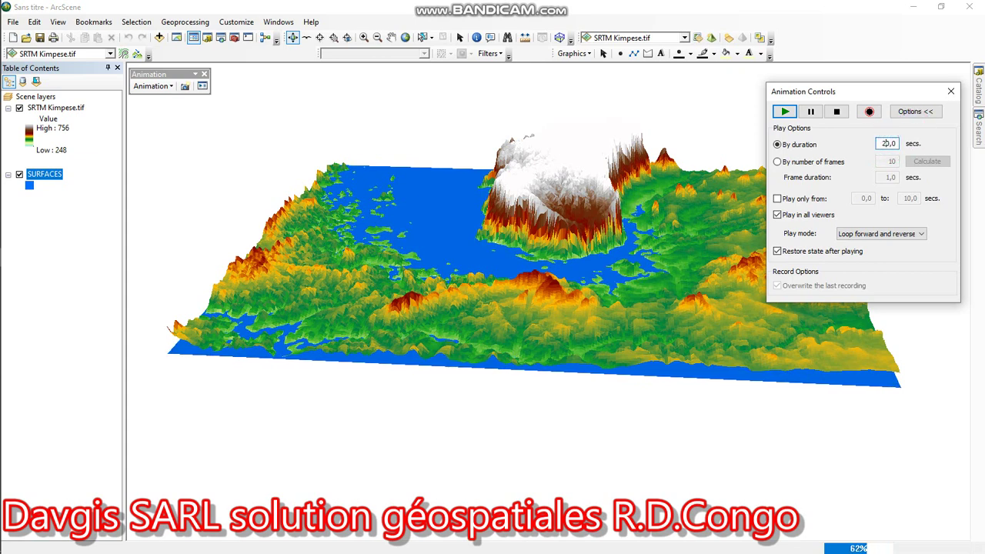
click(786, 112)
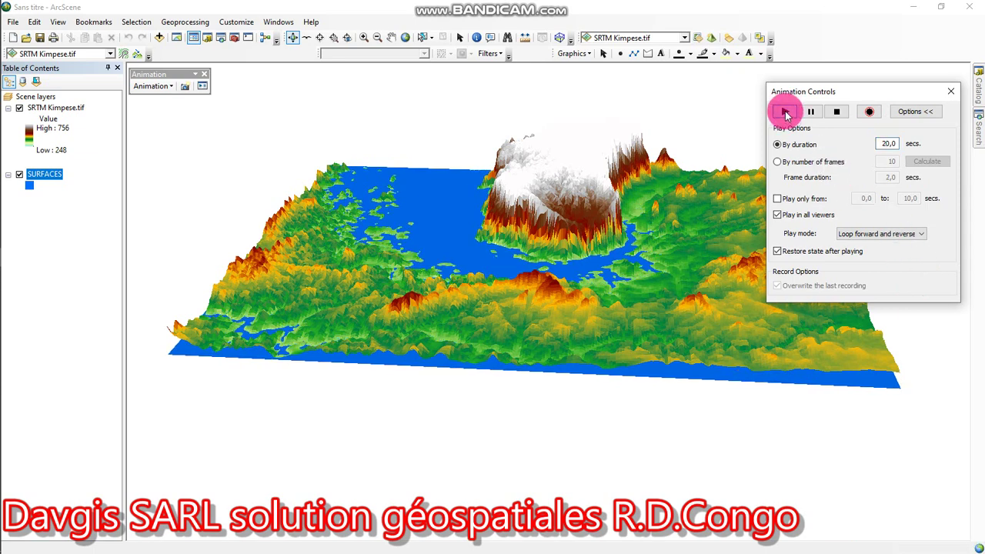
click(786, 113)
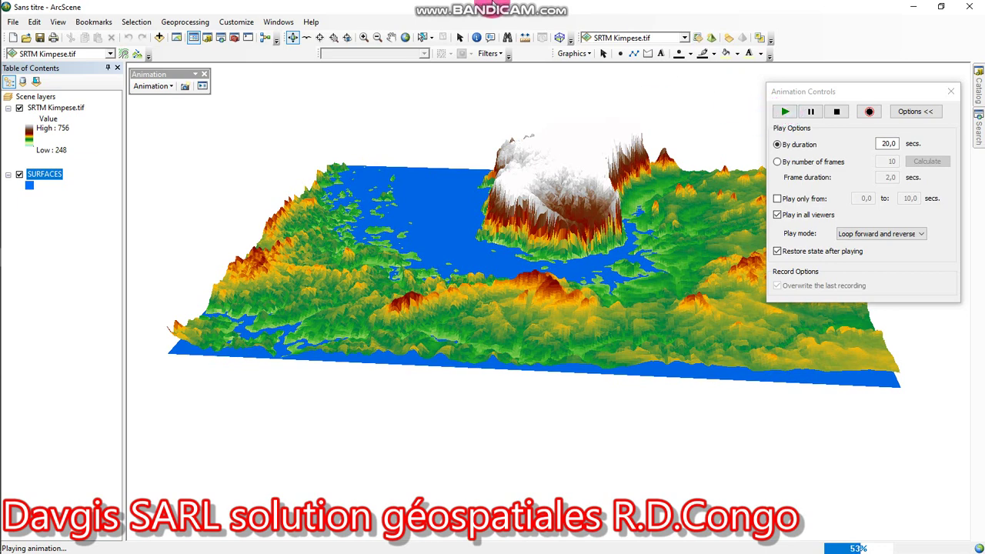
mouse_move(493, 8)
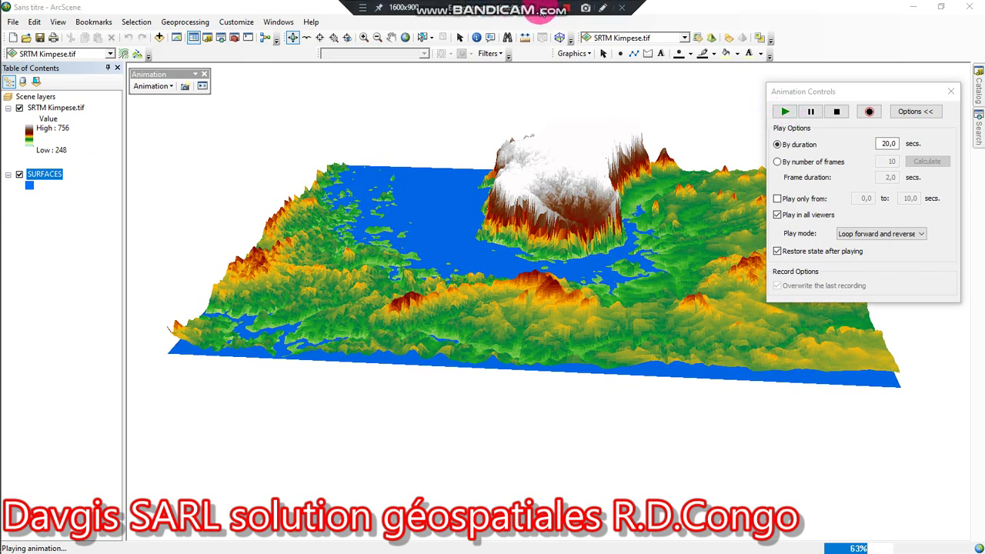